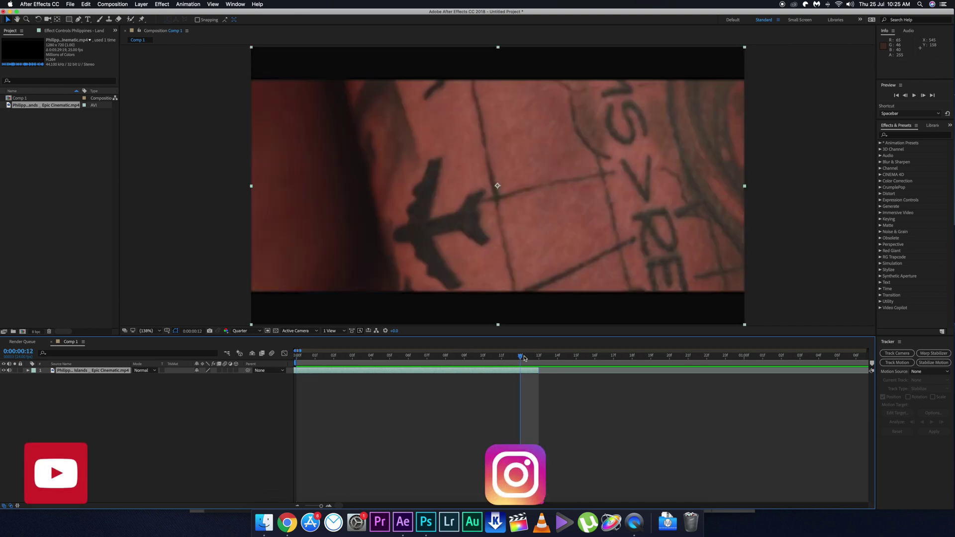
Step: Start saving the current frame of Comp 1 as a file, with a new folder to hold it
left_click(112, 4)
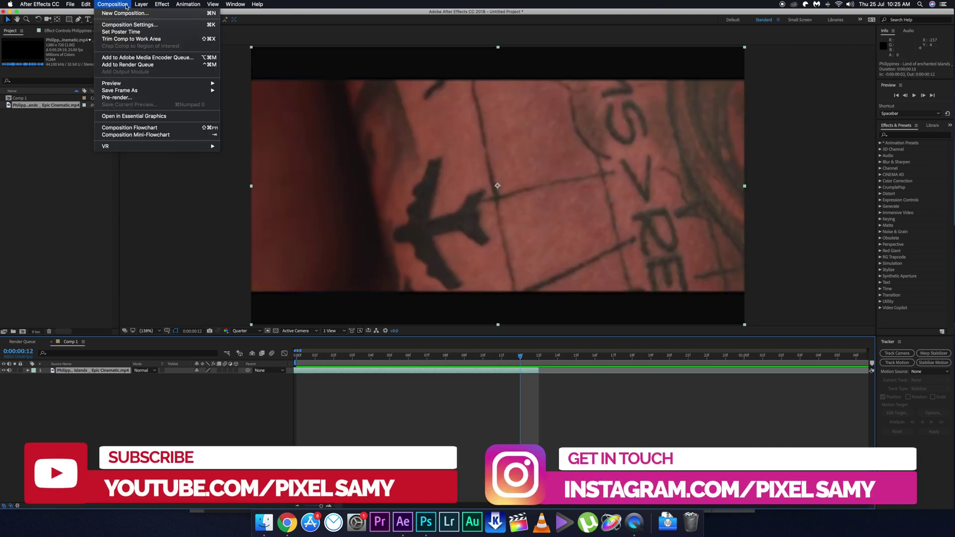
mouse_move(130, 89)
left_click(244, 90)
key("super+shift+n")
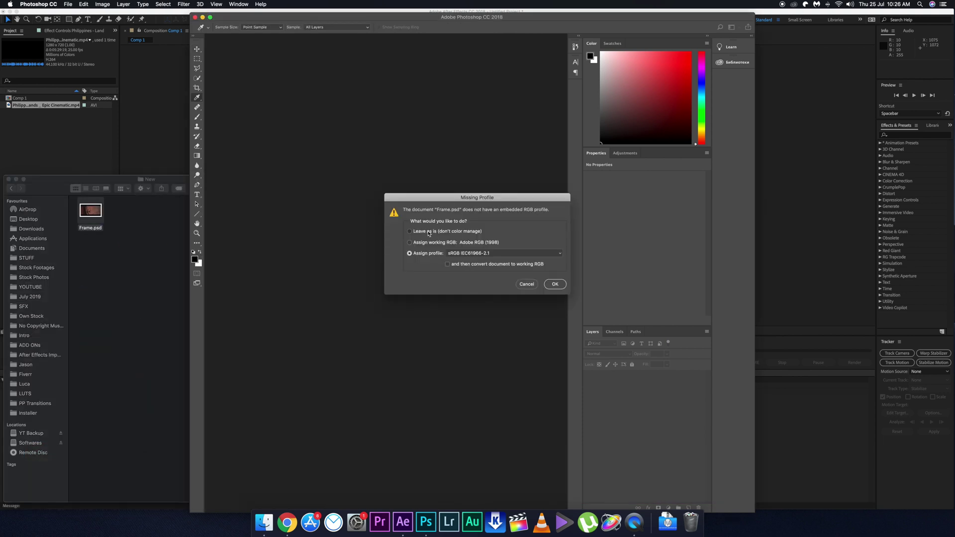
Step: Switch to Photoshop, open Frame.psd without colour management, and close the file browser window
left_click(428, 232)
left_click(554, 284)
left_click(9, 179)
Step: Separate the selected airplane tattoo onto its own layer
scroll(390, 237, "up", 10)
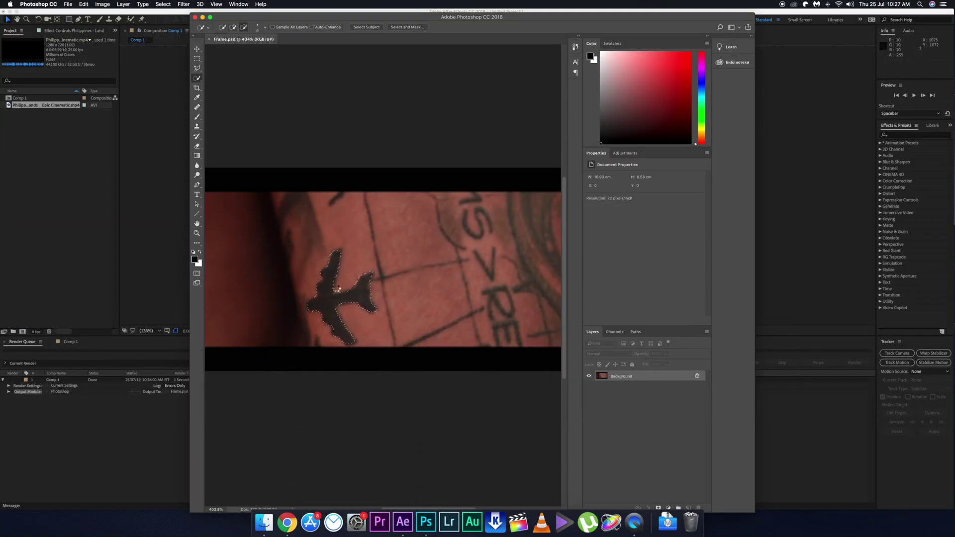
scroll(362, 260, "up", 3)
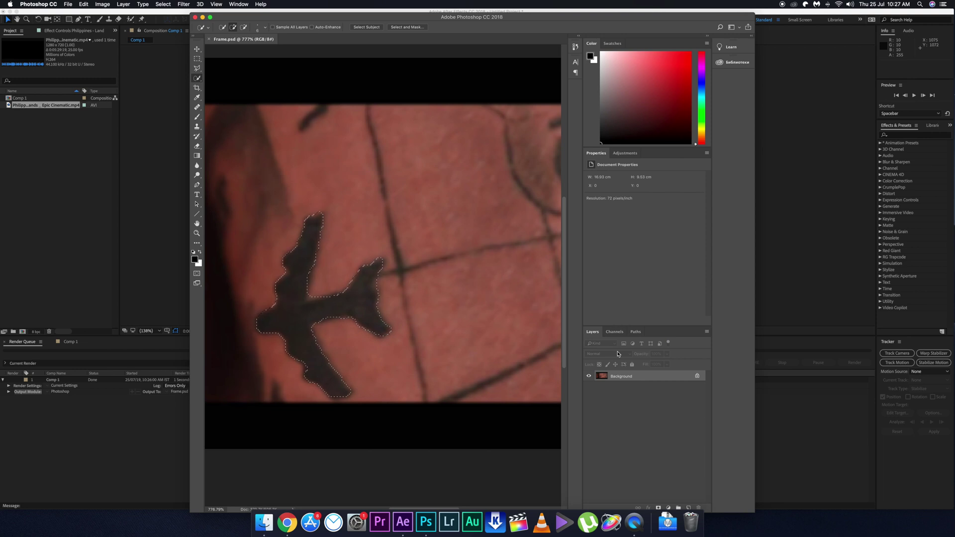
right_click(260, 311)
left_click(313, 366)
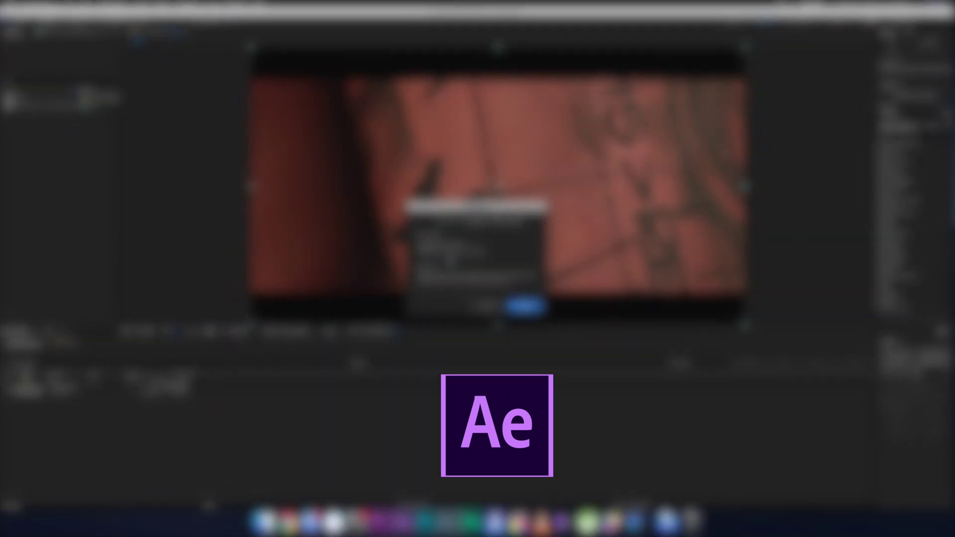
Step: Switch to After Effects and shift the Frame layer in Comp 1 so it begins around the end of the video clip
left_click(71, 342)
left_click(383, 378)
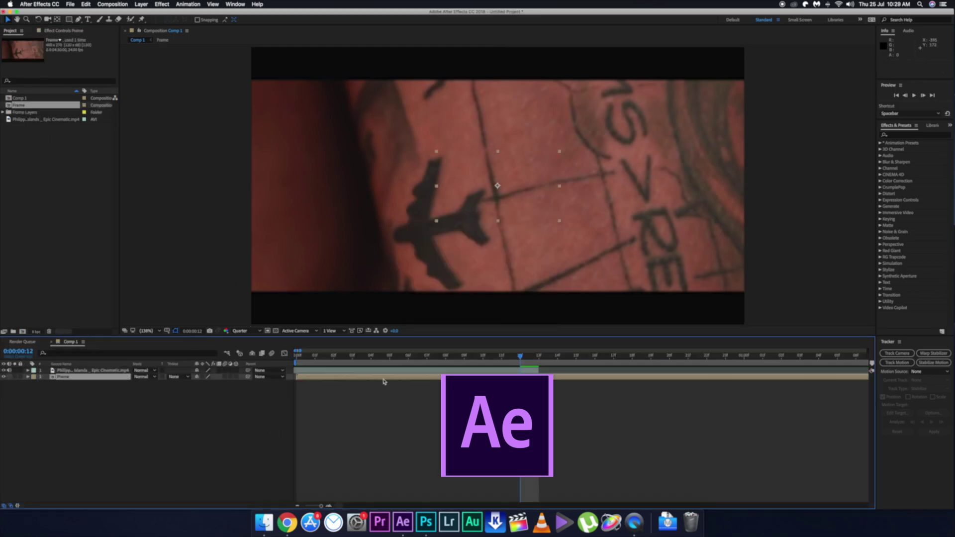
left_click_drag(298, 377, 557, 361)
key("Page_Down")
Step: Transform the Frame layer so that it fills the composition frame
right_click(519, 166)
mouse_move(564, 198)
left_click(634, 293)
left_click(548, 362)
left_click(246, 331)
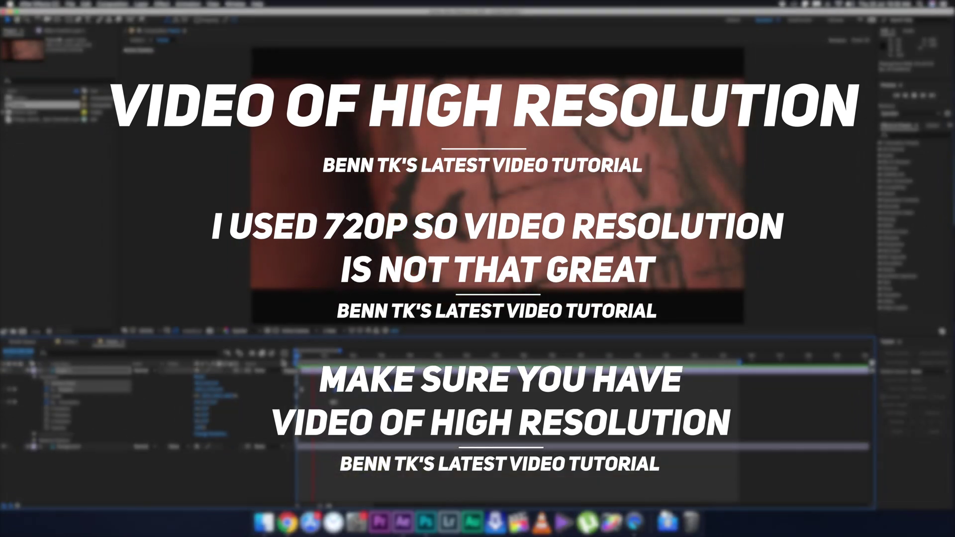
Step: Preview the tattoo clip and start saving Comp 1's frame at 0:00:00:12 as a file
key("space")
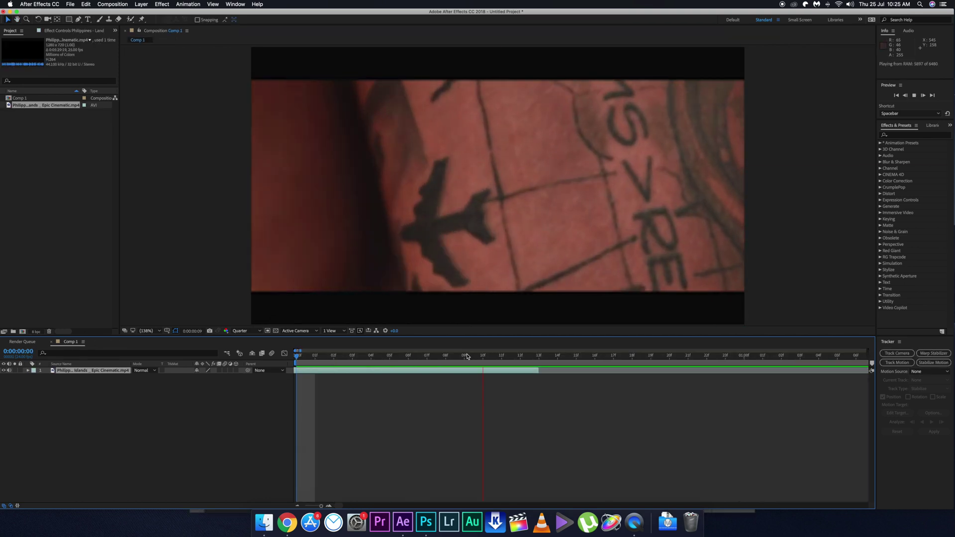
left_click(529, 372)
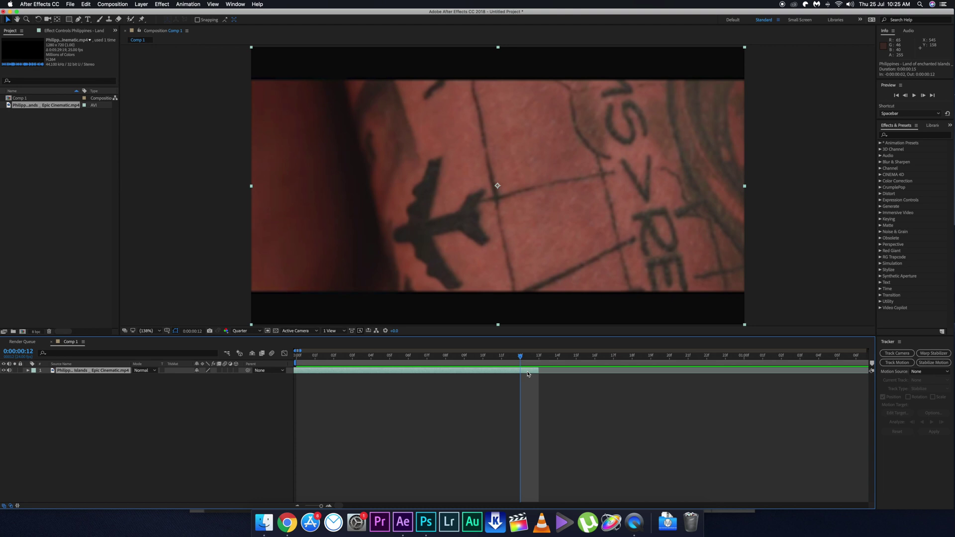
left_click(127, 6)
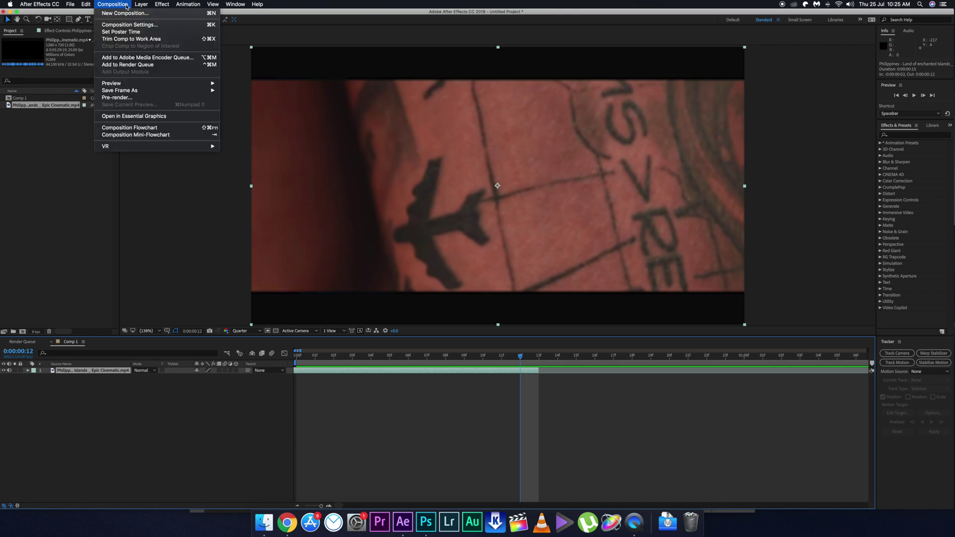
mouse_move(199, 90)
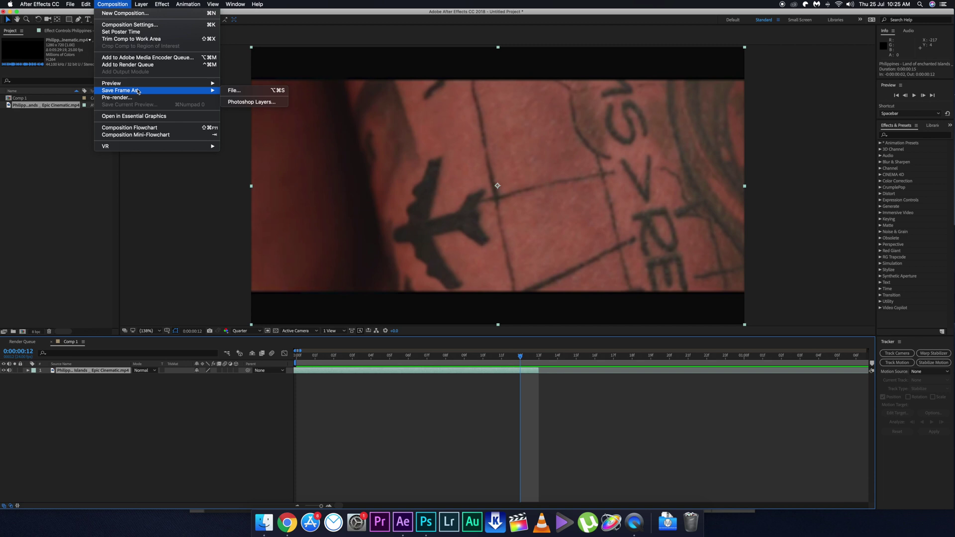
left_click(245, 91)
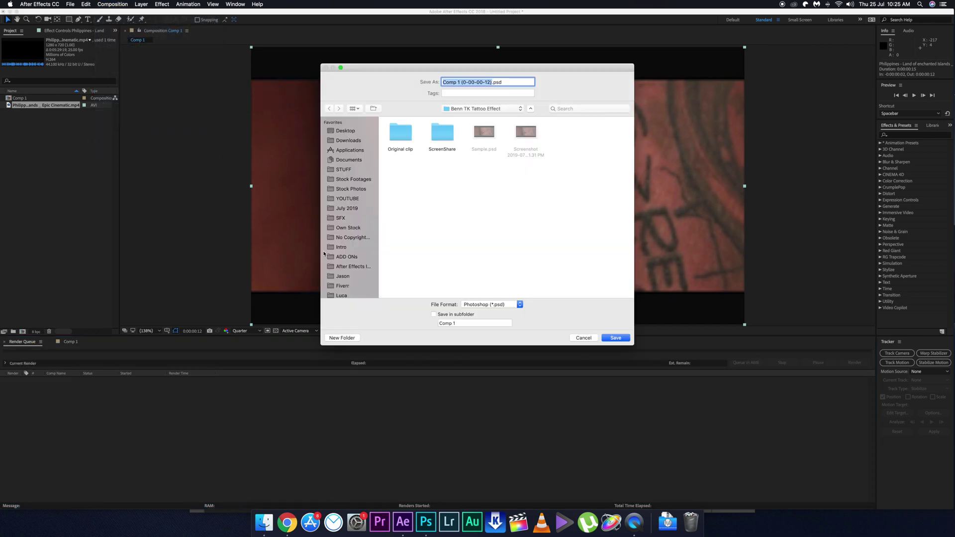
Step: Create a folder named New inside the Benn TK Tattoo Effect folder of July 2019 as the save location
left_click(347, 208)
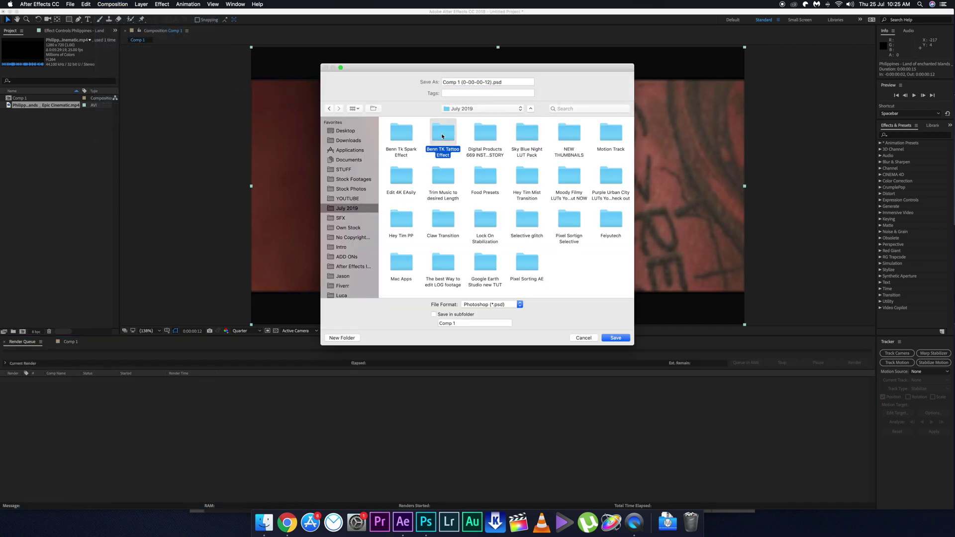
double_click(443, 132)
left_click(342, 338)
type("N")
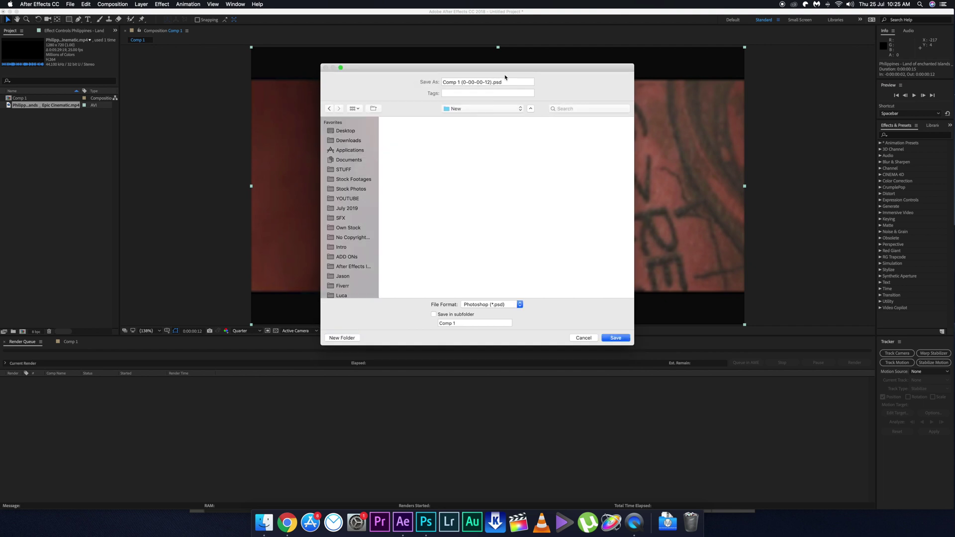
Step: Save the frame as Frame in Photoshop format and render it from the queue
triple_click(505, 80)
type("Frame")
key("Return")
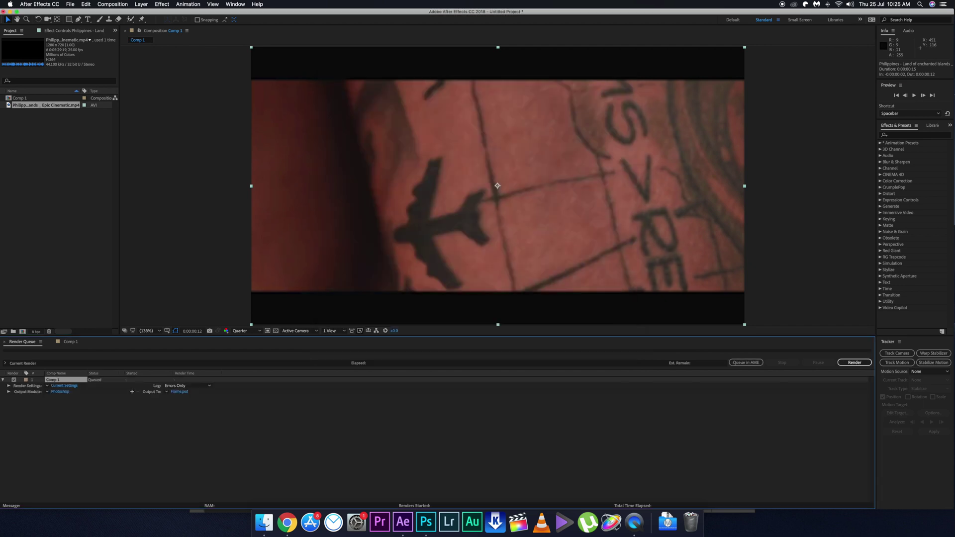
left_click(853, 362)
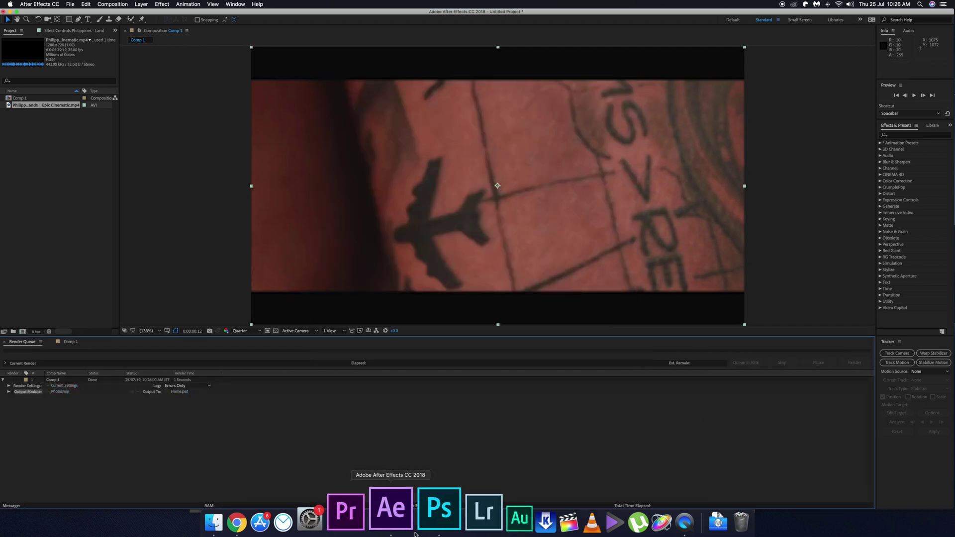
Step: Switch to Photoshop and open Frame.psd from the New folder in Benn TK Tattoo Effect under July 2019
left_click(430, 524)
left_click(257, 519)
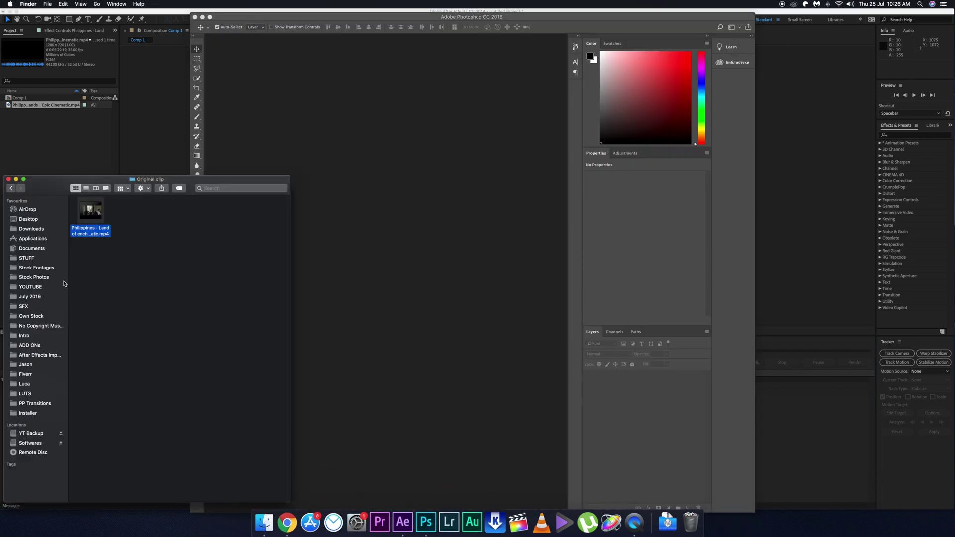
left_click(30, 297)
double_click(133, 214)
double_click(90, 212)
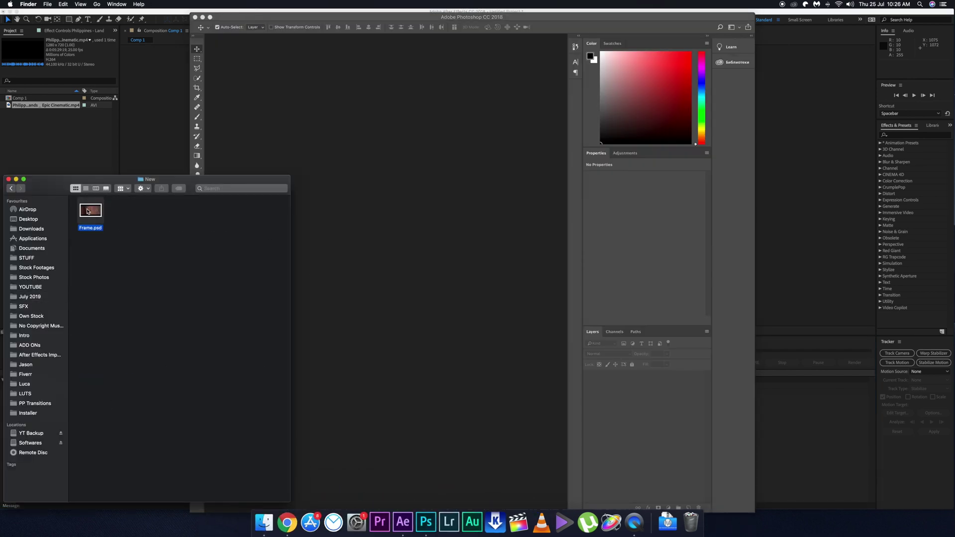
double_click(88, 211)
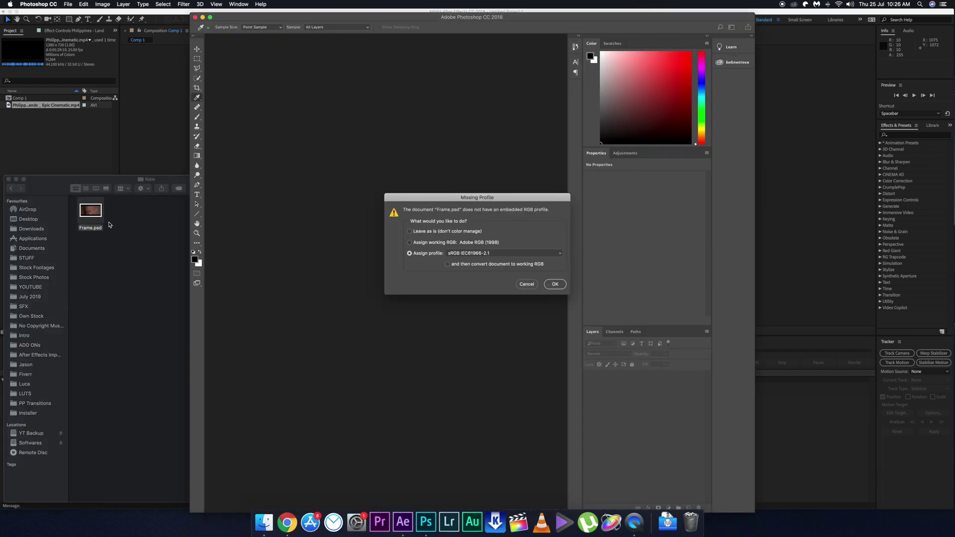
Step: Leave the missing colour profile of Frame.psd as is, without colour management, and close the Finder window
left_click(418, 234)
left_click(551, 290)
left_click(553, 285)
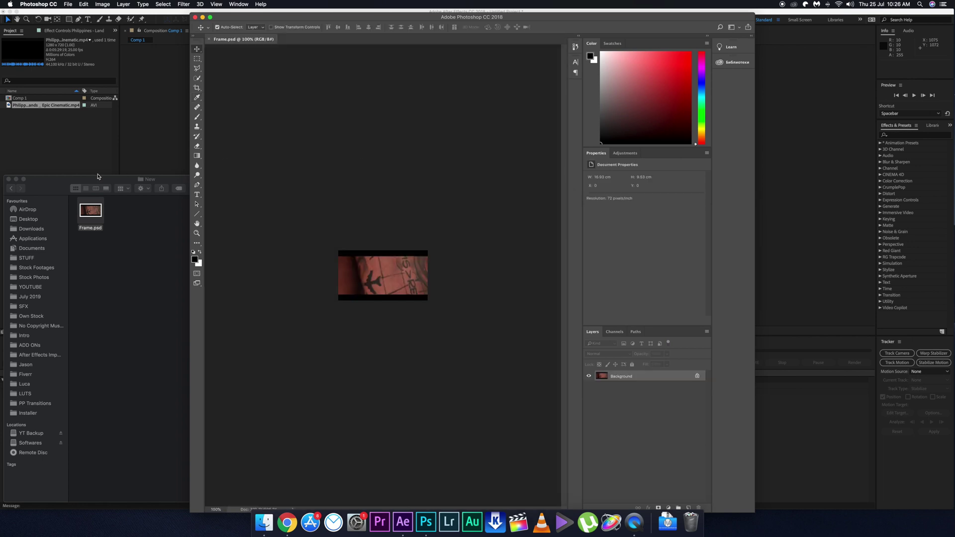
left_click(8, 179)
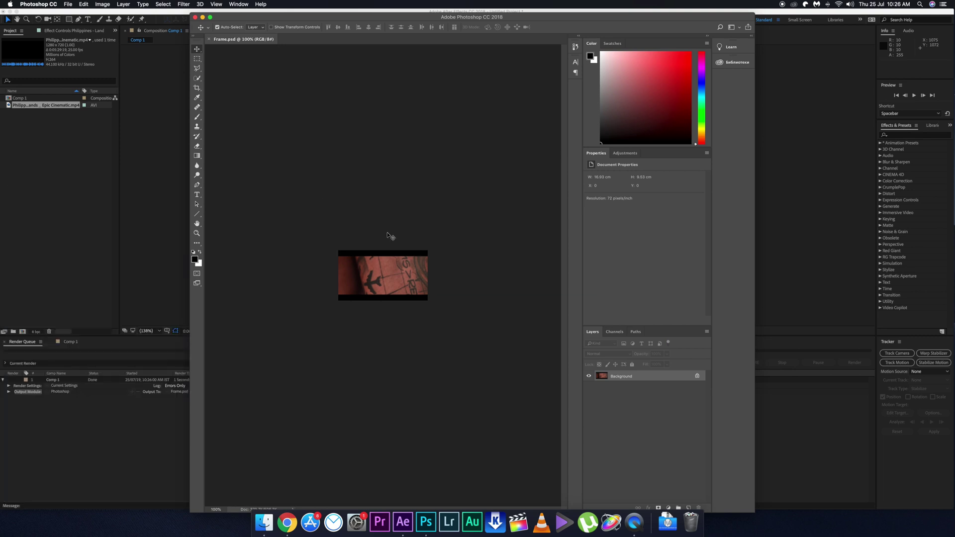
Step: Look through the lasso and marquee selection tools, and activate the Quick Selection tool for the airplane tattoo
scroll(389, 235, "up", 5)
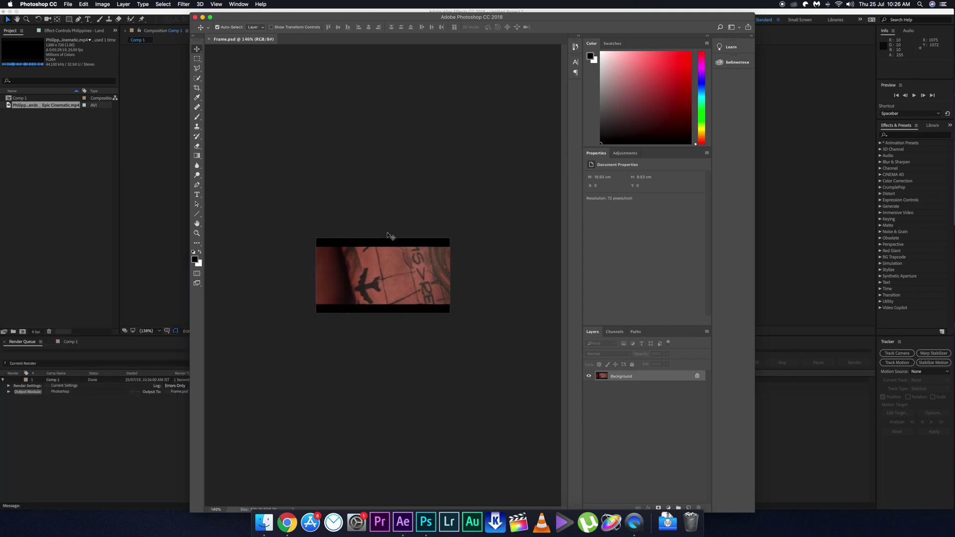
scroll(390, 236, "up", 5)
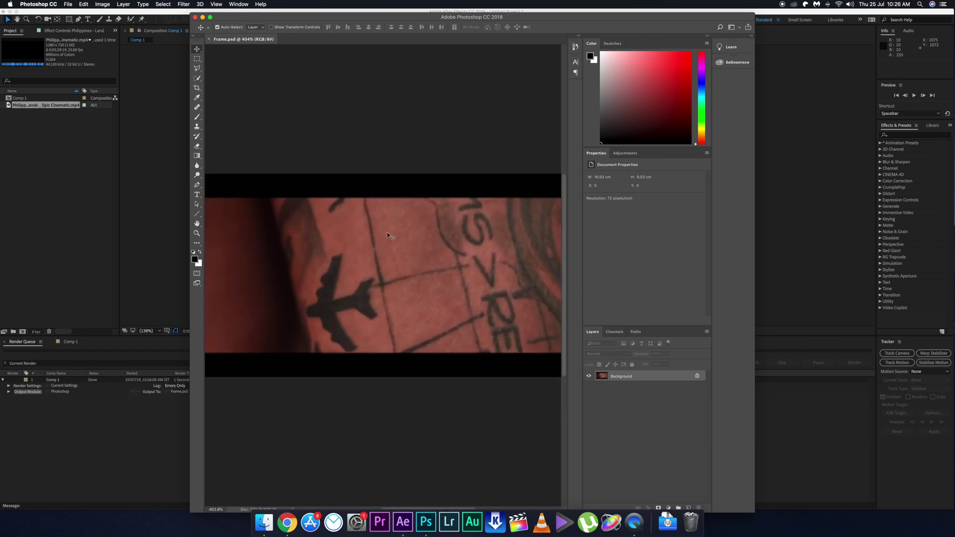
left_click(200, 70)
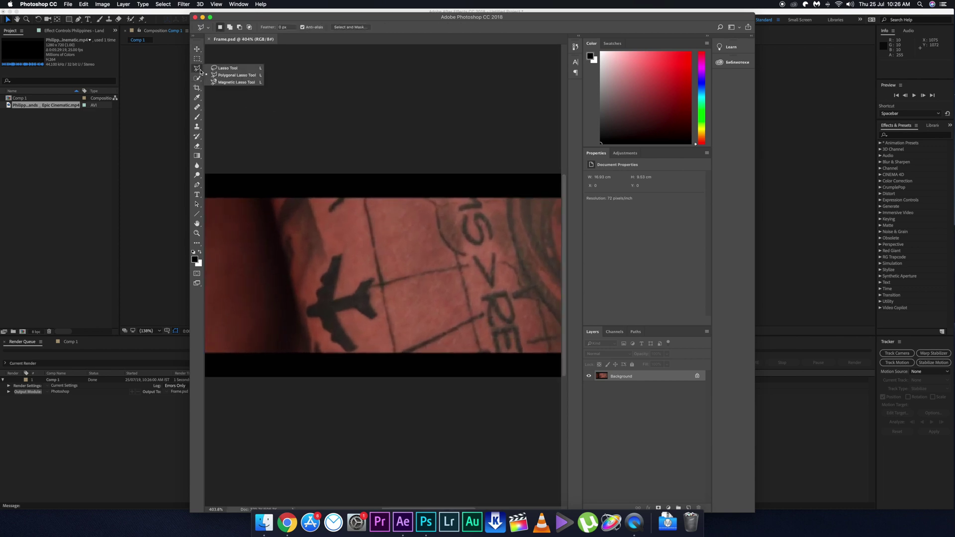
left_click(197, 59)
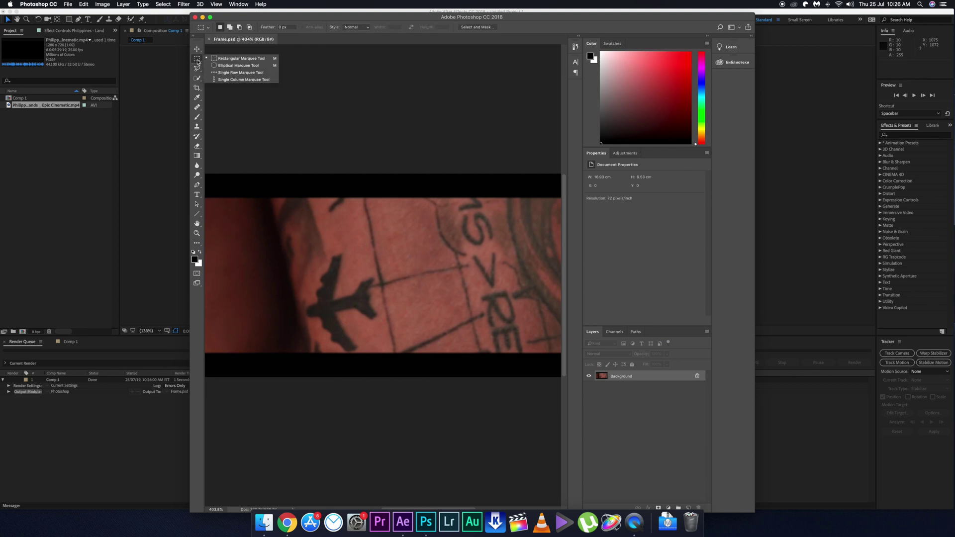
left_click(197, 77)
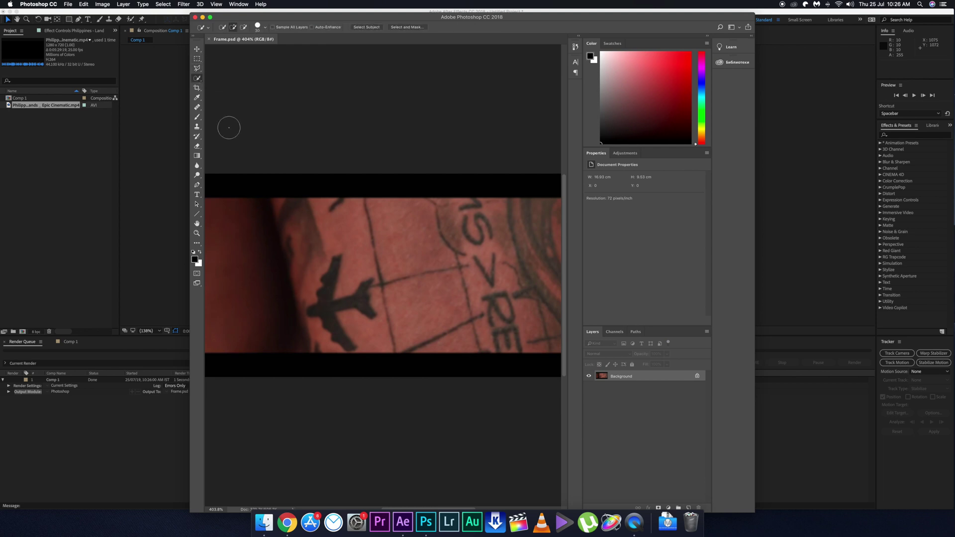
scroll(326, 287, "up", 3)
scroll(326, 287, "down", 3)
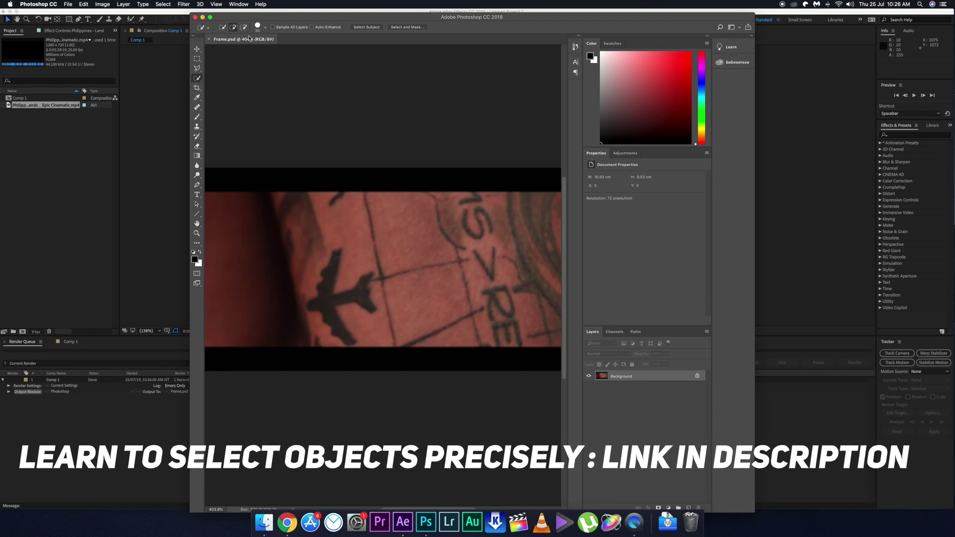
Step: Select the airplane tattoo with a 24 px Quick Selection brush and refine its upper wing with a 10 px brush
left_click(265, 28)
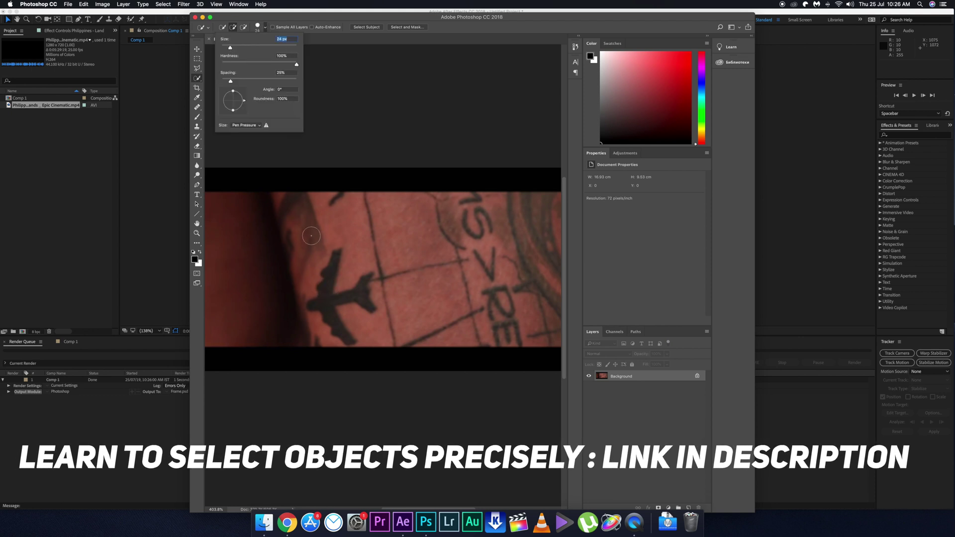
key("Return")
left_click(323, 303)
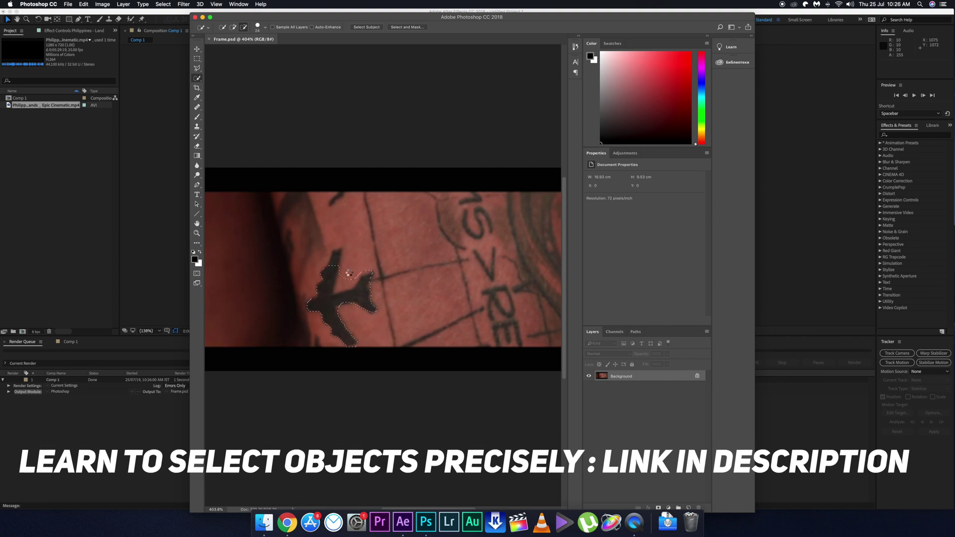
left_click(265, 28)
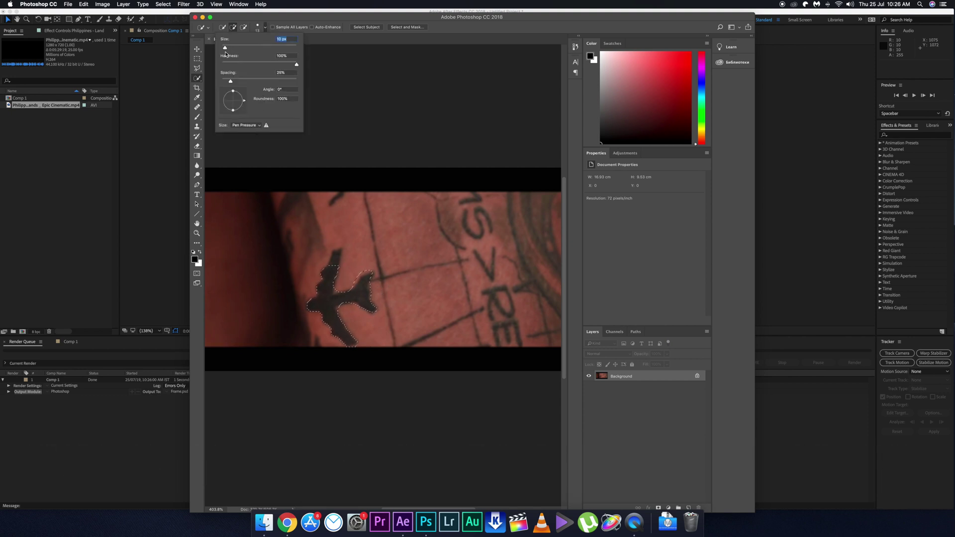
left_click(333, 259)
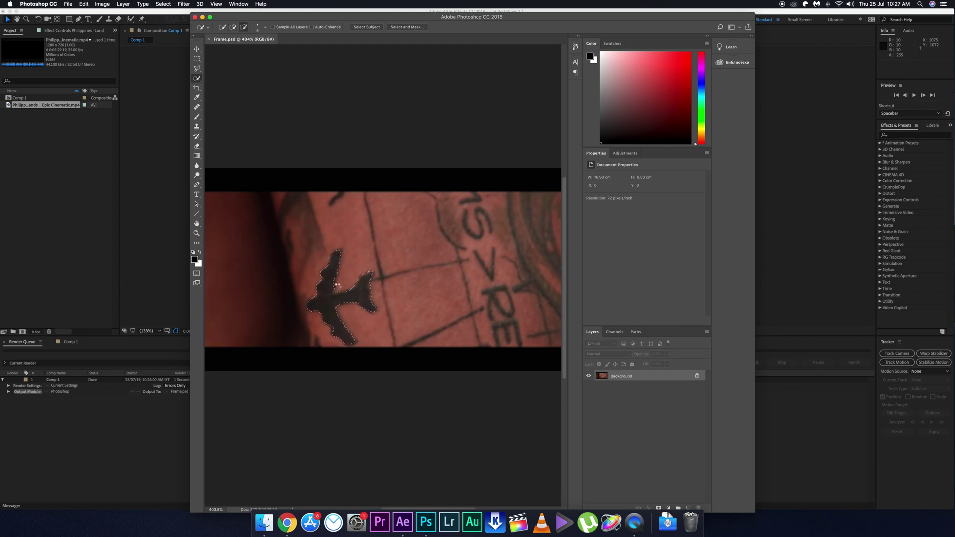
Step: Refine the airplane selection along its wing tips and tail with a 7 px Quick Selection brush
scroll(338, 255, "up", 4)
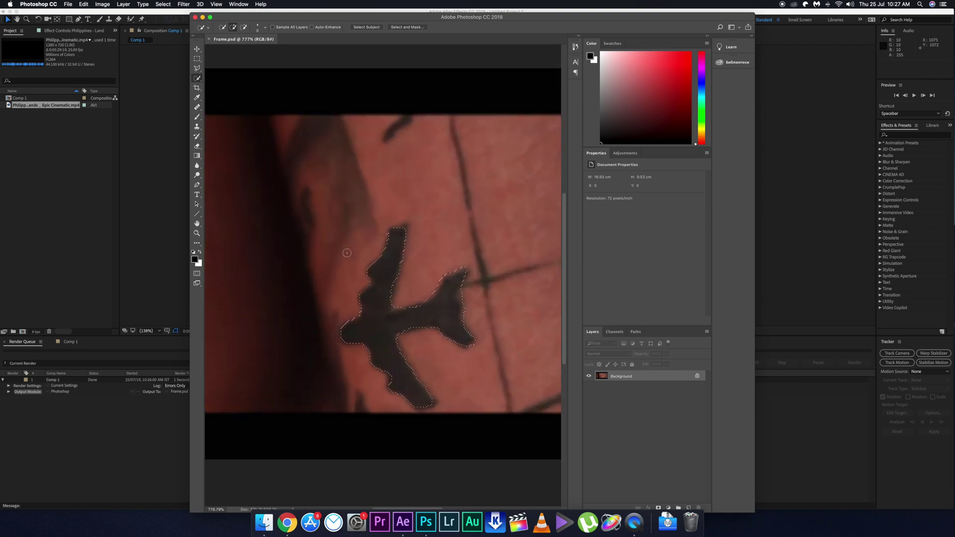
left_click(265, 28)
left_click(225, 50)
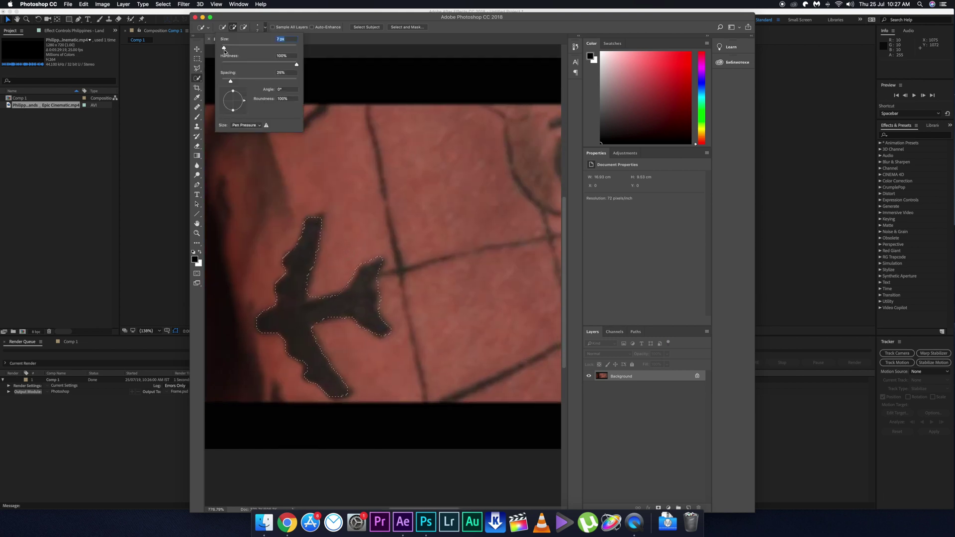
key("Return")
left_click(317, 215)
key("alt")
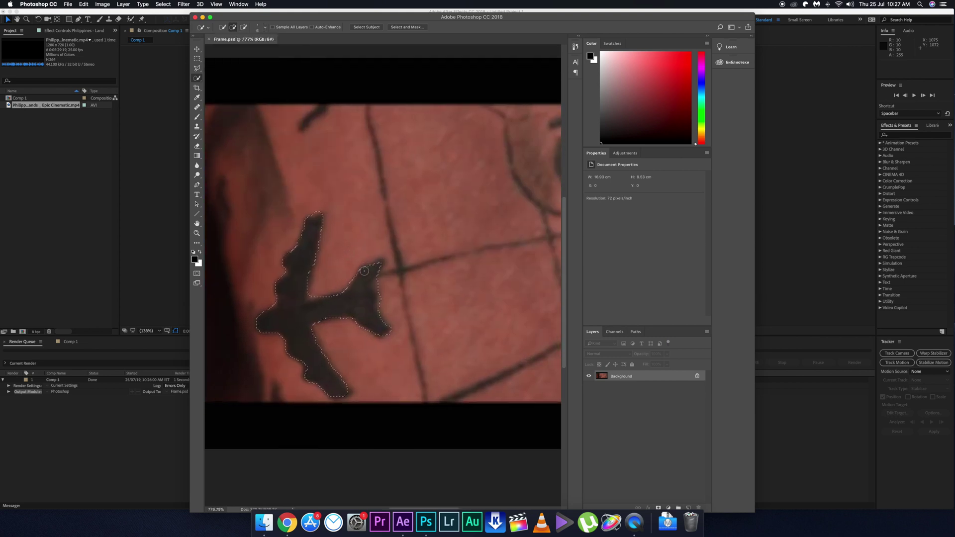
left_click(364, 271)
left_click(347, 390)
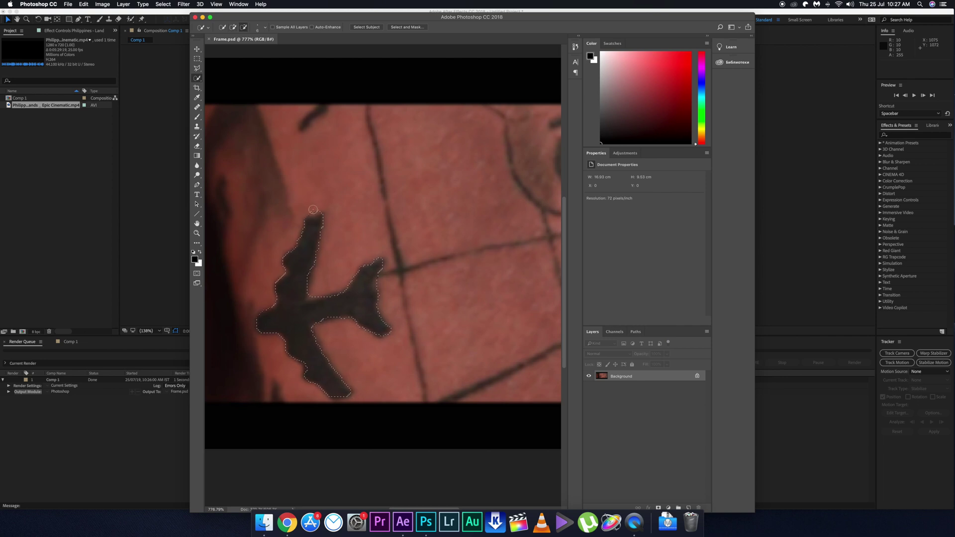
Step: Copy the selected airplane onto its own layer and hide that layer
right_click(283, 315)
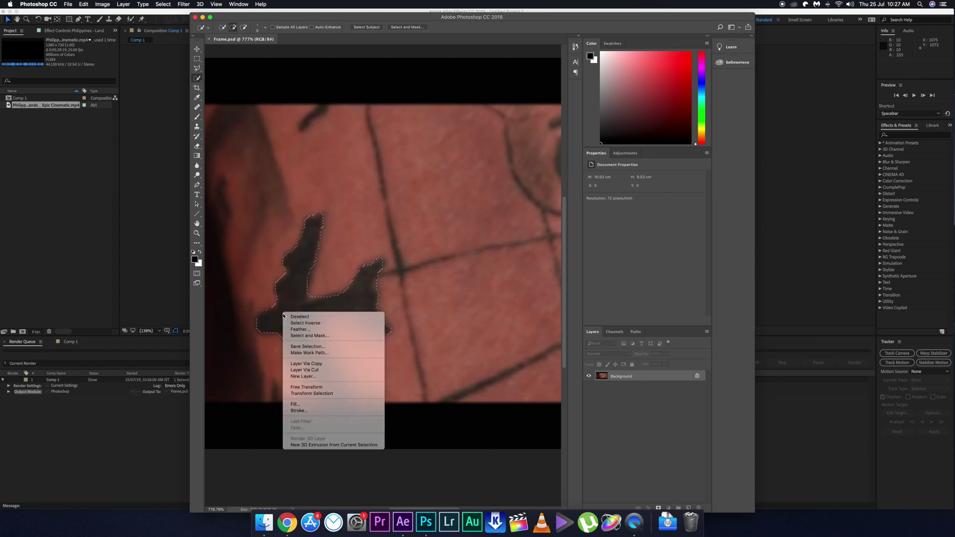
left_click(314, 365)
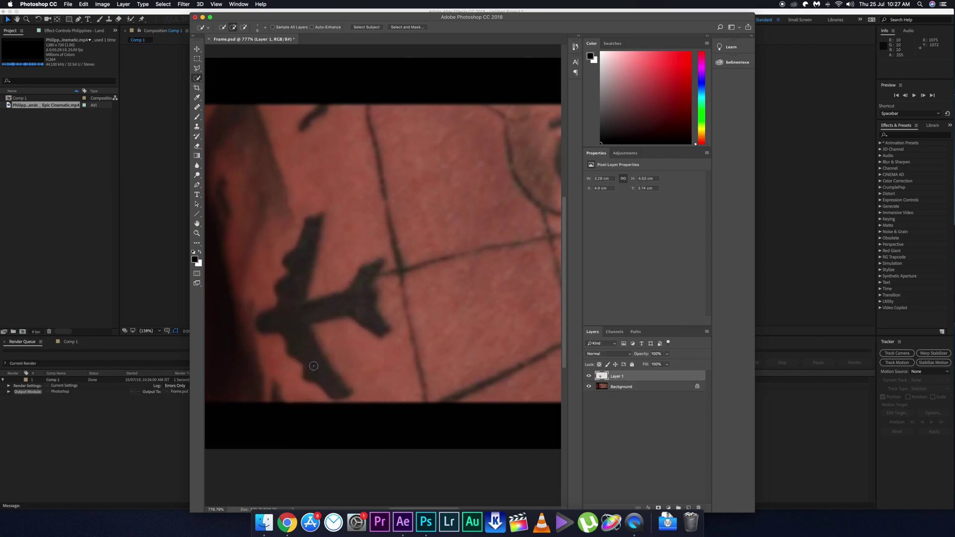
left_click(589, 377)
Step: Lasso loosely around the airplane and remove it from the Background layer with a Content-Aware fill
left_click(196, 70)
left_click(223, 69)
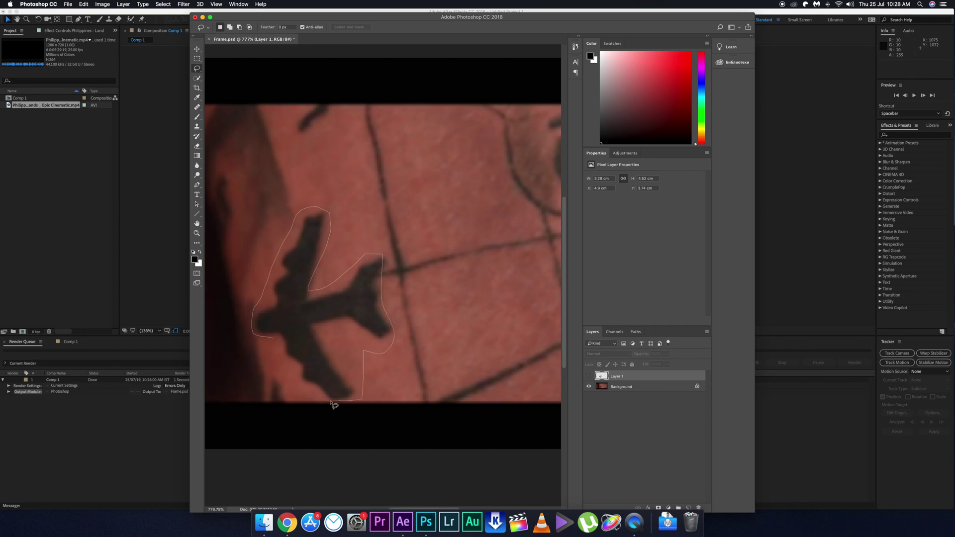
left_click_drag(275, 339, 275, 339)
right_click(310, 329)
left_click(465, 398)
left_click(628, 387)
right_click(347, 350)
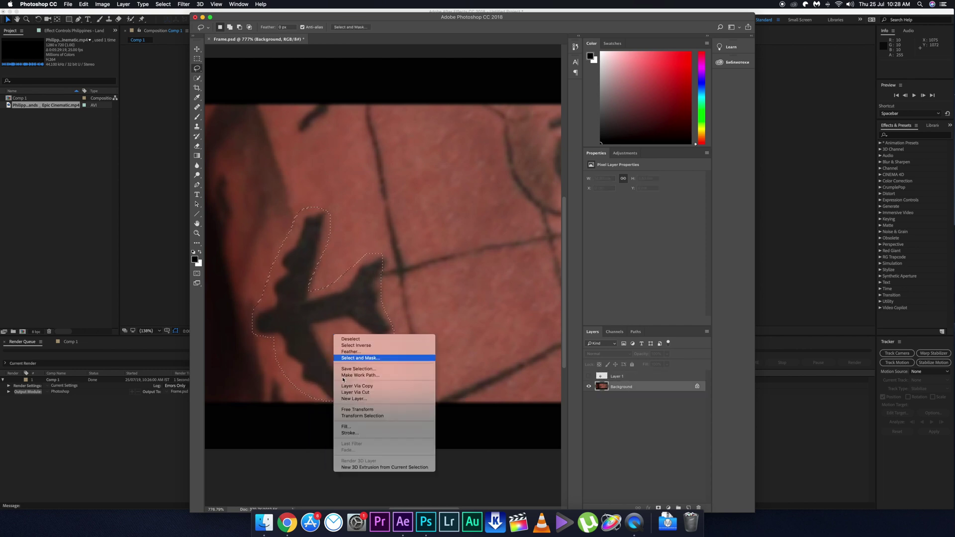
left_click(354, 429)
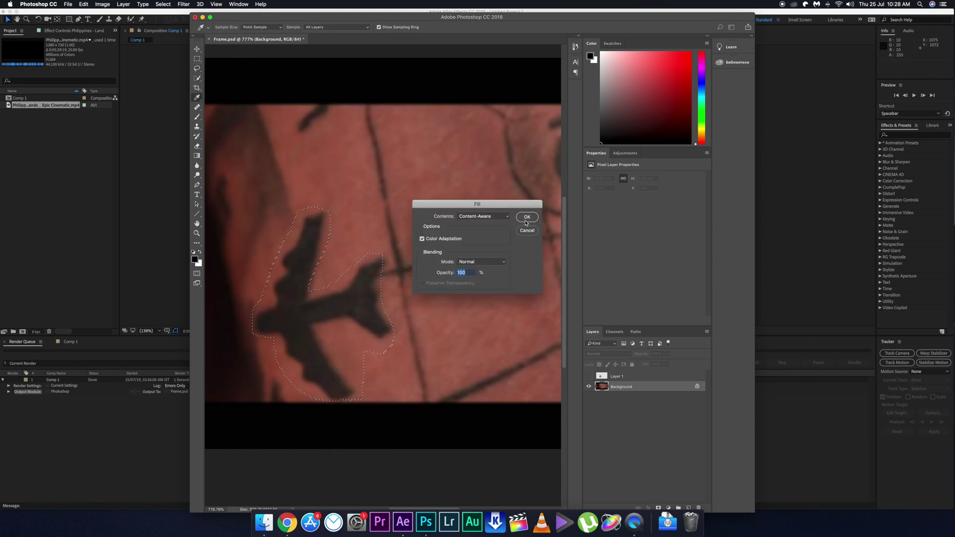
left_click(527, 217)
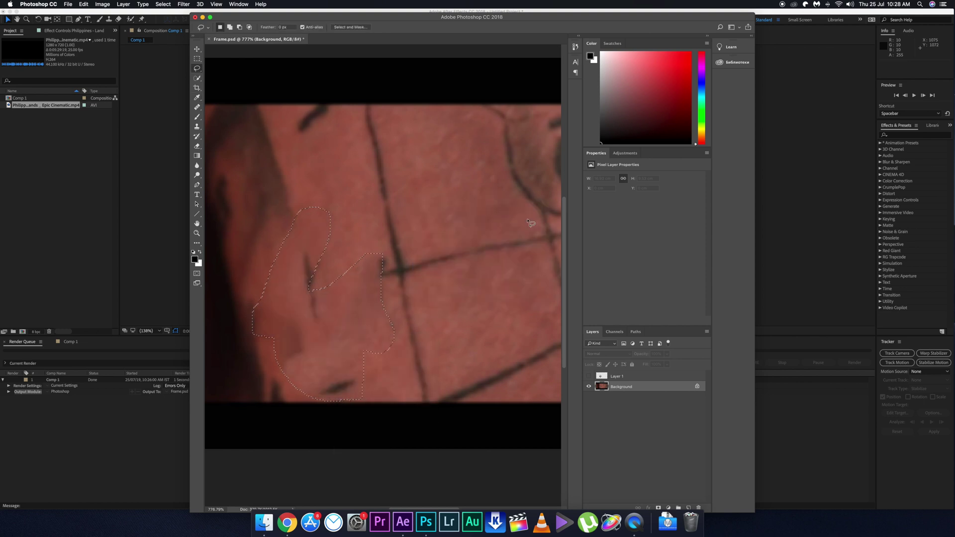
Step: Patch the dark streaks left at the airplane's upper and lower wings with lassoed Content-Aware fills
mouse_move(318, 248)
left_mouse_down()
mouse_move(329, 261)
mouse_move(320, 287)
left_mouse_up()
right_click(321, 288)
left_click(348, 381)
key("Return")
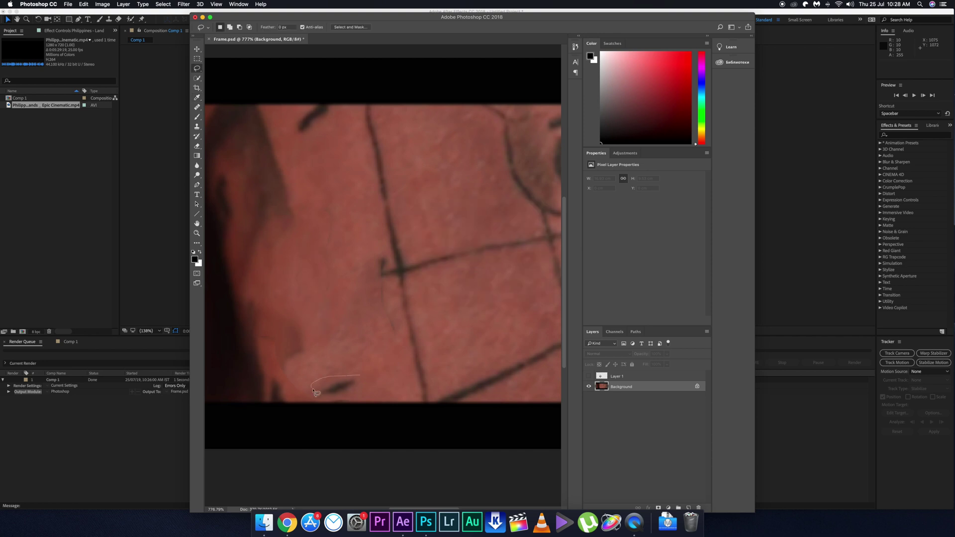
right_click(344, 368)
left_click(365, 455)
key("Return")
Step: Lasso and fill the discoloured skin near the airplane's nose and the former upper wing area
mouse_move(289, 325)
left_mouse_down()
mouse_move(315, 361)
mouse_move(297, 326)
left_mouse_up()
right_click(288, 335)
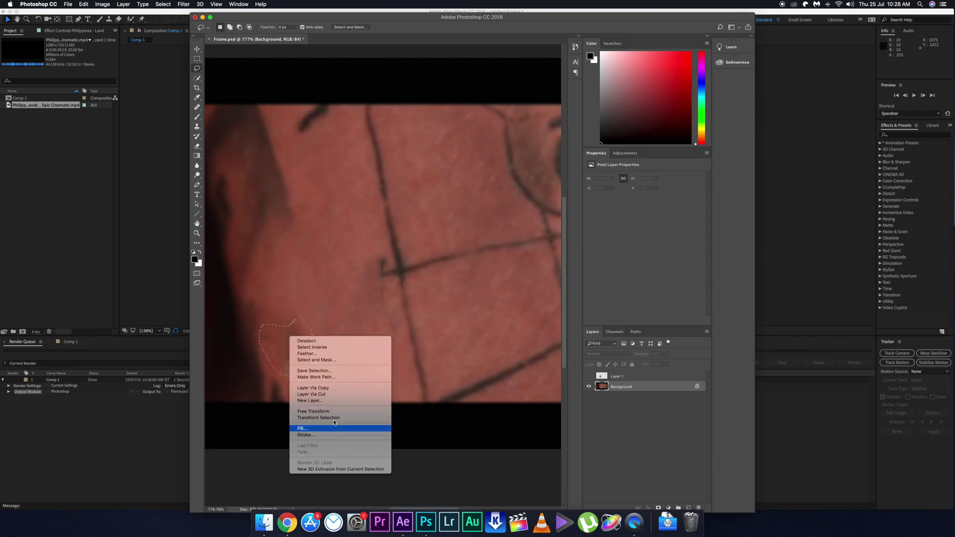
left_click(309, 427)
key("Return")
left_click_drag(337, 203, 322, 271)
right_click(317, 254)
left_click(338, 345)
key("Return")
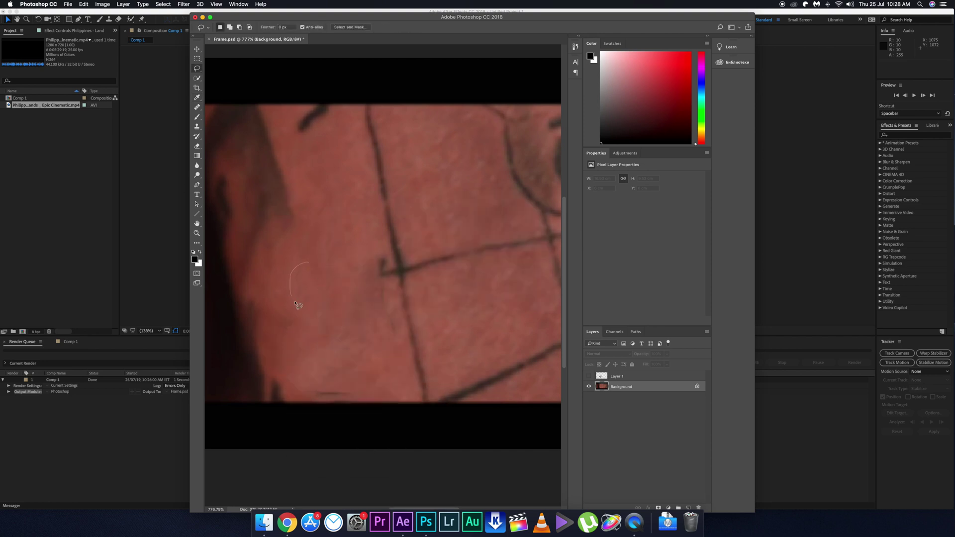
Step: Fill the skin where the airplane's body was and remove the tail remnant beside the grid-line crossing
right_click(295, 294)
left_click(319, 380)
key("Return")
mouse_move(376, 257)
left_mouse_down()
mouse_move(369, 282)
mouse_move(374, 264)
left_mouse_up()
right_click(382, 271)
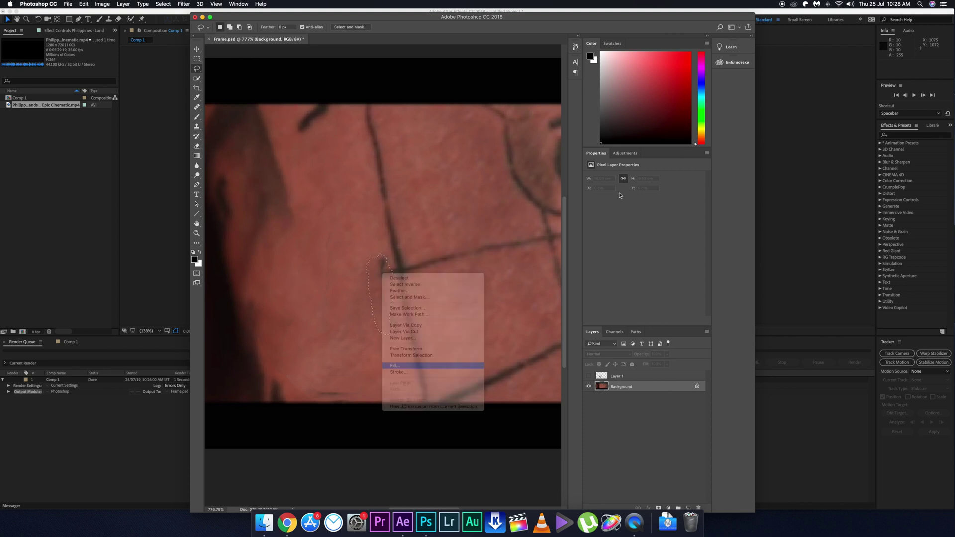
left_click(398, 366)
key("Return")
Step: Show the airplane layer again, toggling its visibility to compare it with the cleaned background
left_click(601, 416)
left_click(589, 377)
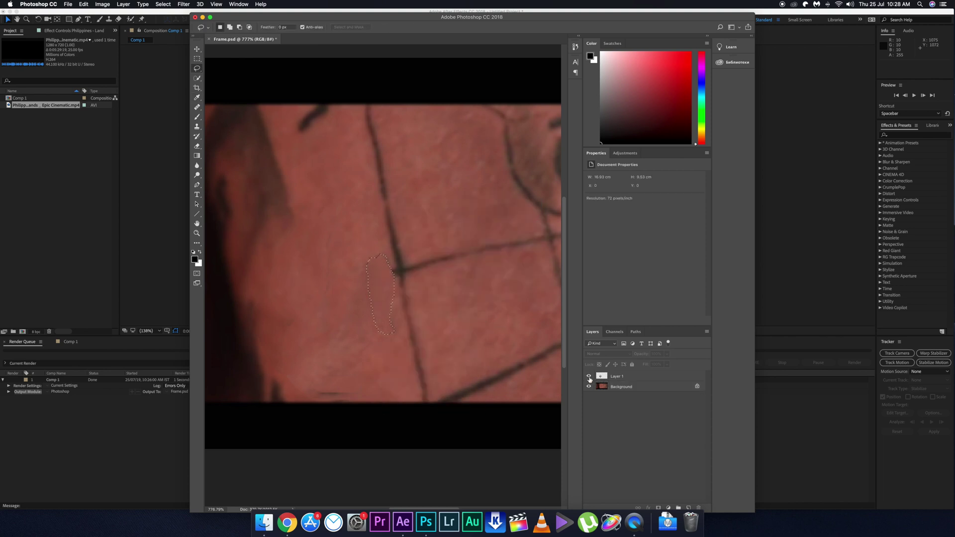
left_click(589, 377)
left_click(589, 377)
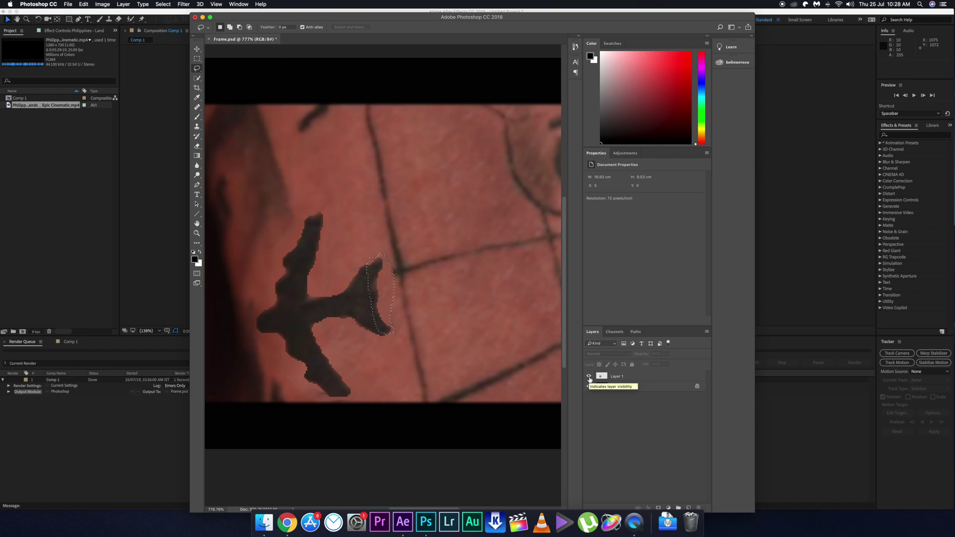
left_click(589, 377)
left_click(589, 377)
Step: Save Frame.psd with its separated layers and close the Photoshop window
left_click(68, 4)
left_click(83, 75)
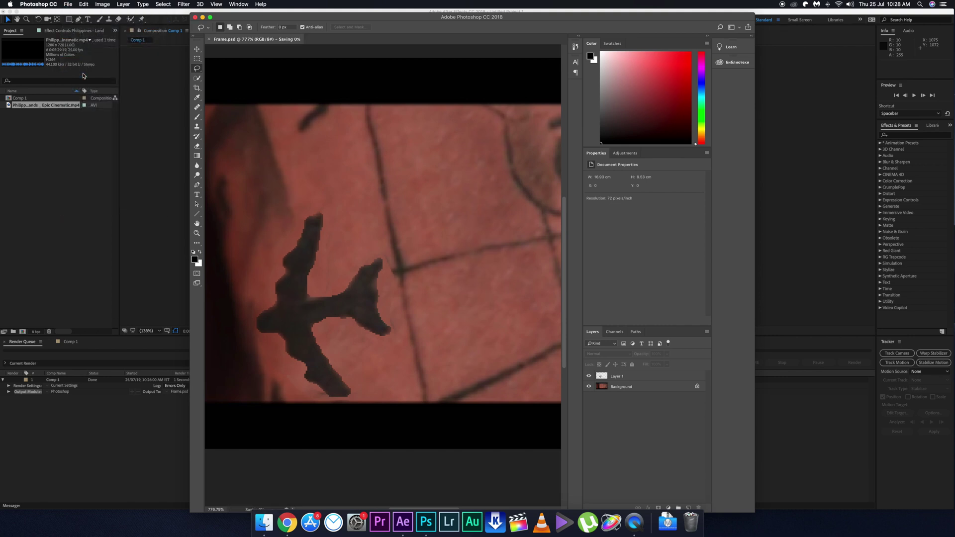
left_click(196, 18)
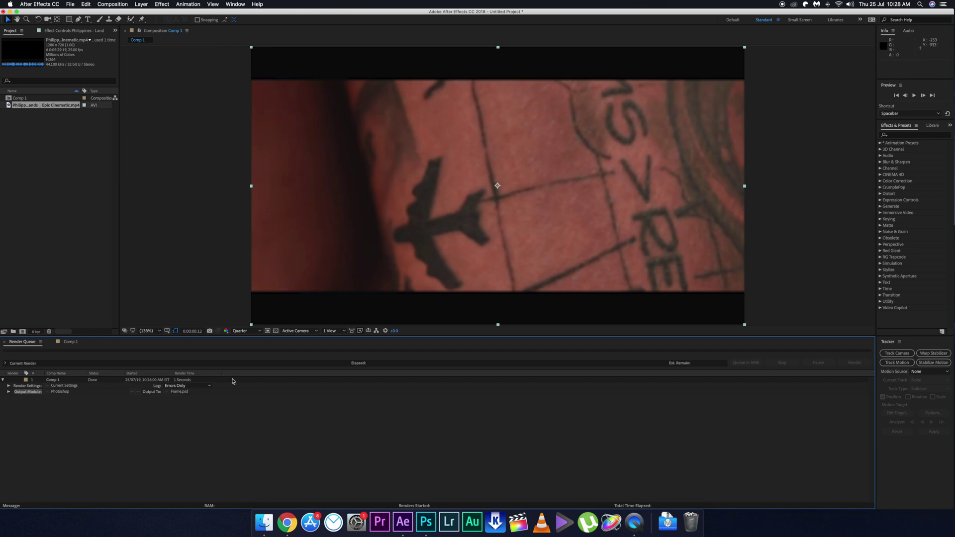
Step: Locate Frame.psd under July 2019 in Finder and import it into After Effects as Composition - Retain Layer Sizes, merging layer styles into footage
left_click(263, 531)
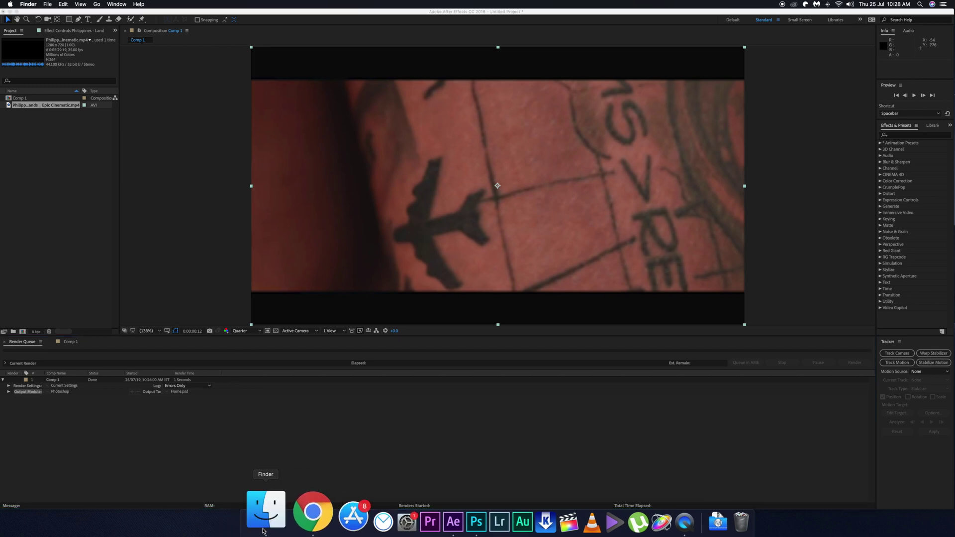
left_click(356, 253)
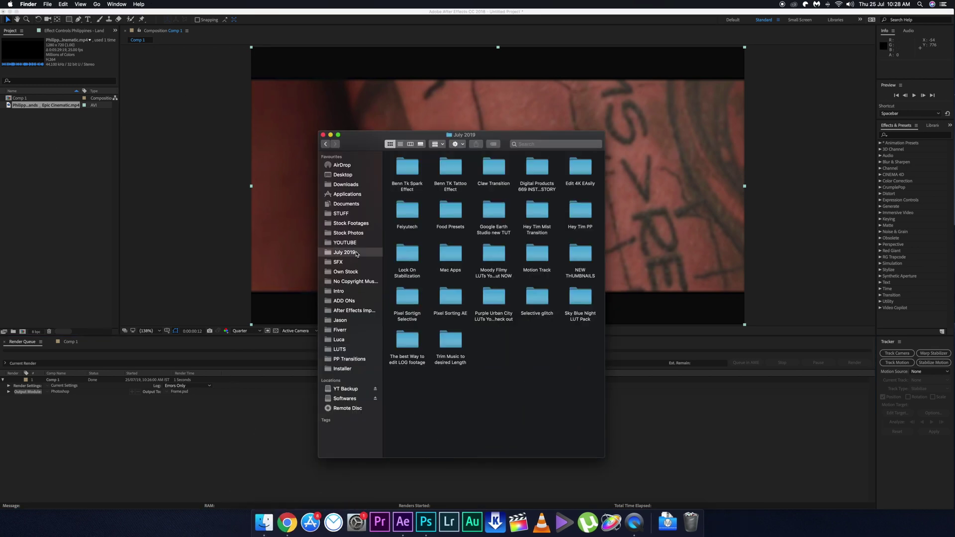
double_click(438, 181)
double_click(404, 169)
left_click(404, 171)
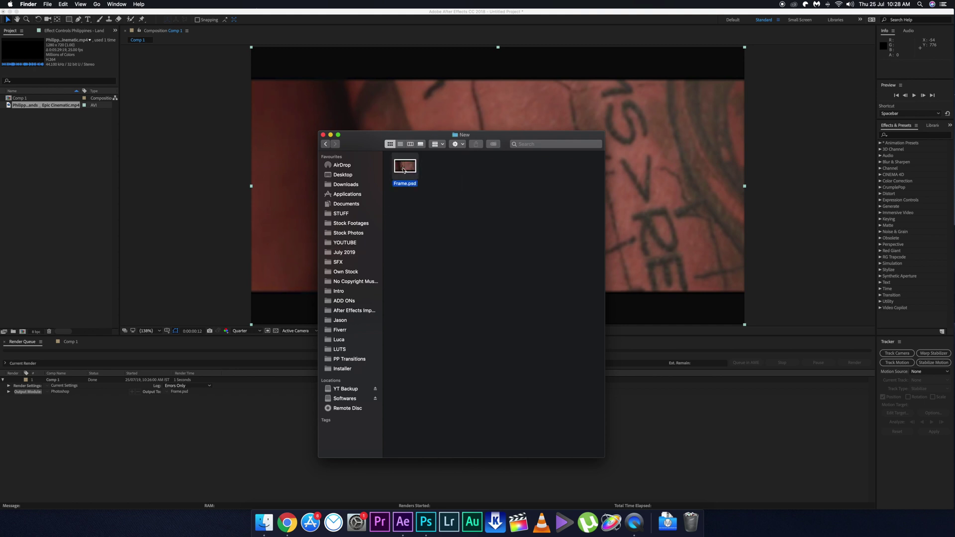
key("space")
key("space")
left_click_drag(404, 171, 74, 199)
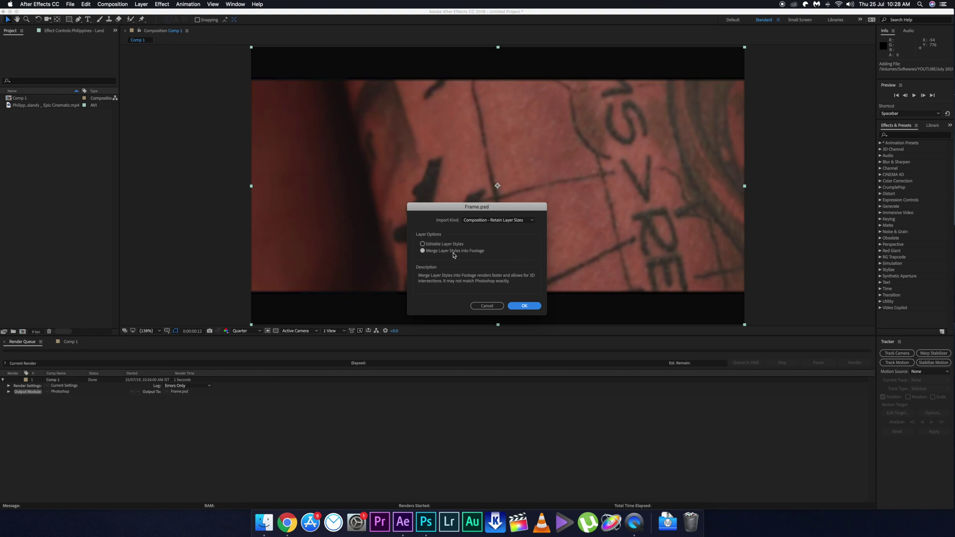
left_click(525, 306)
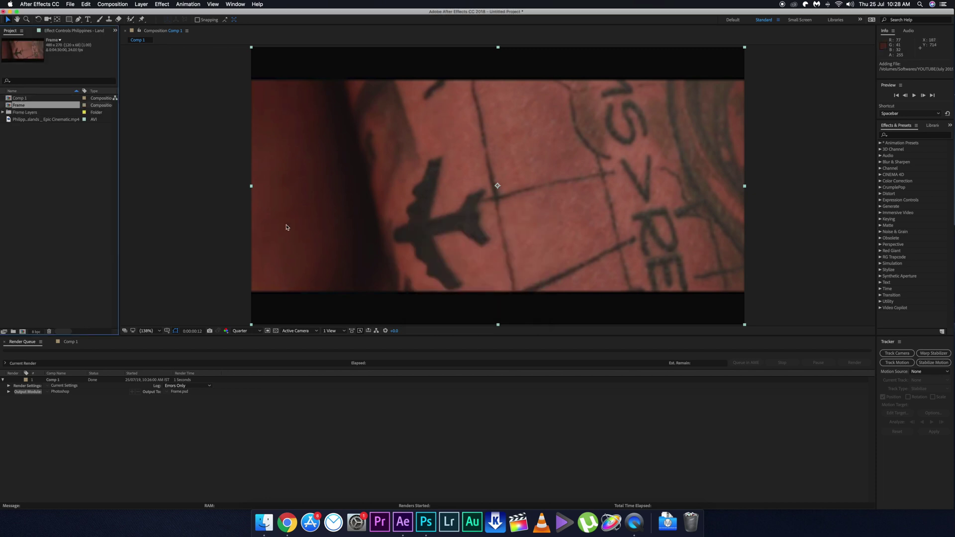
Step: Add the Frame composition below the video in Comp 1 and trim its start to 0:00:00:13, where the clip ends
left_click(70, 343)
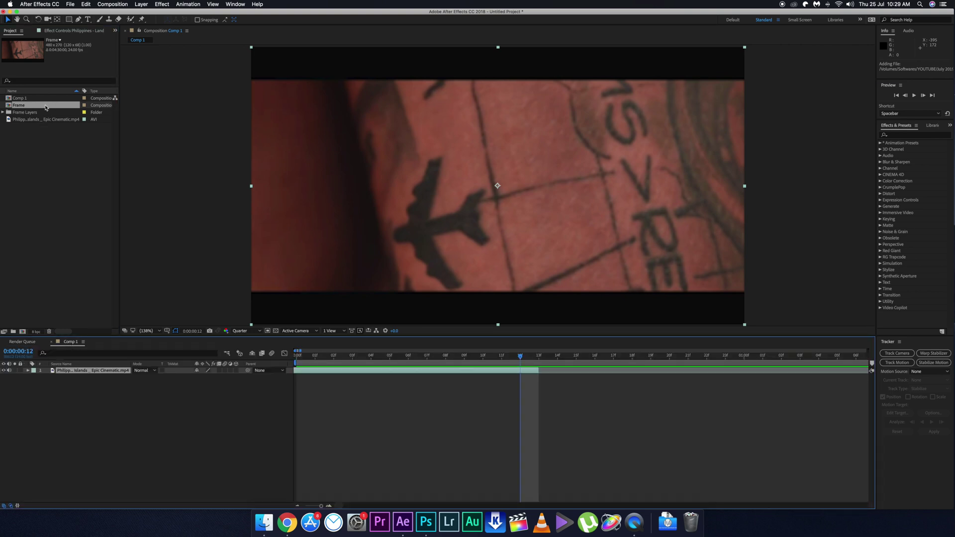
left_click_drag(45, 107, 275, 432)
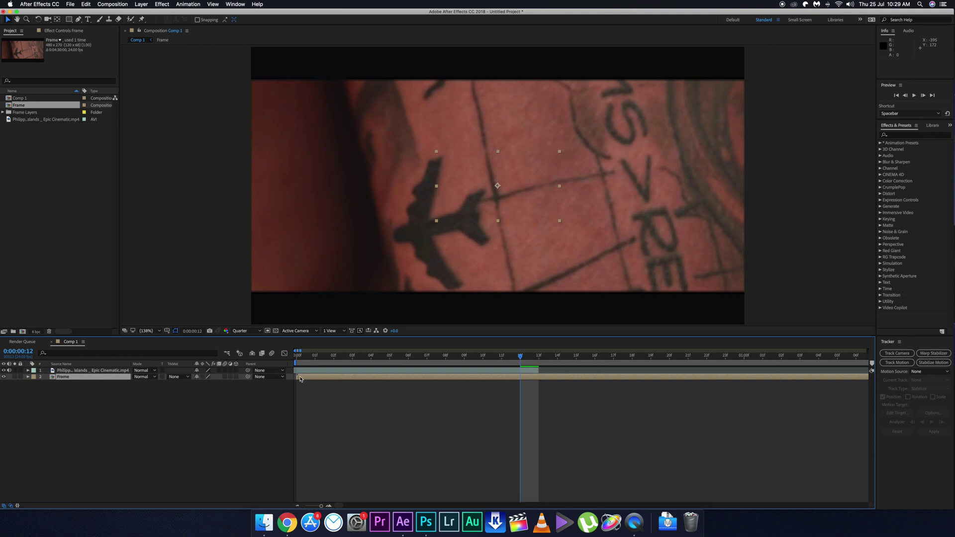
left_click_drag(297, 377, 534, 376)
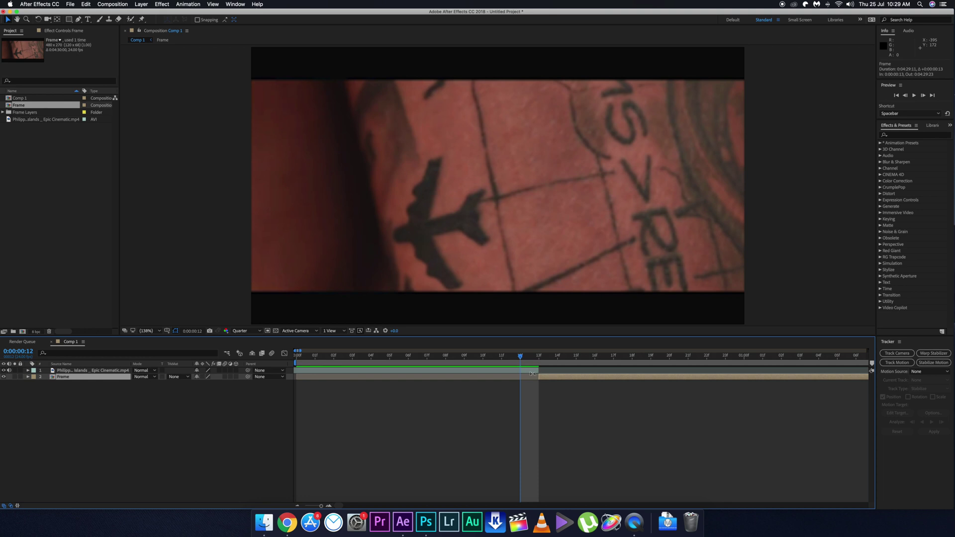
key("space")
Step: Go to 0:00:00:13 and scale the Frame layer with Fit to Comp
left_click(540, 359)
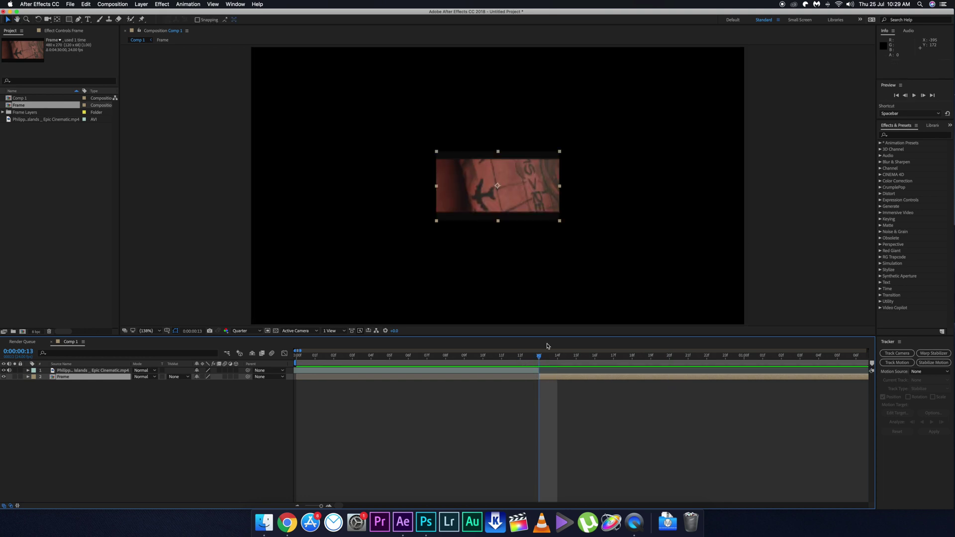
right_click(515, 167)
mouse_move(537, 199)
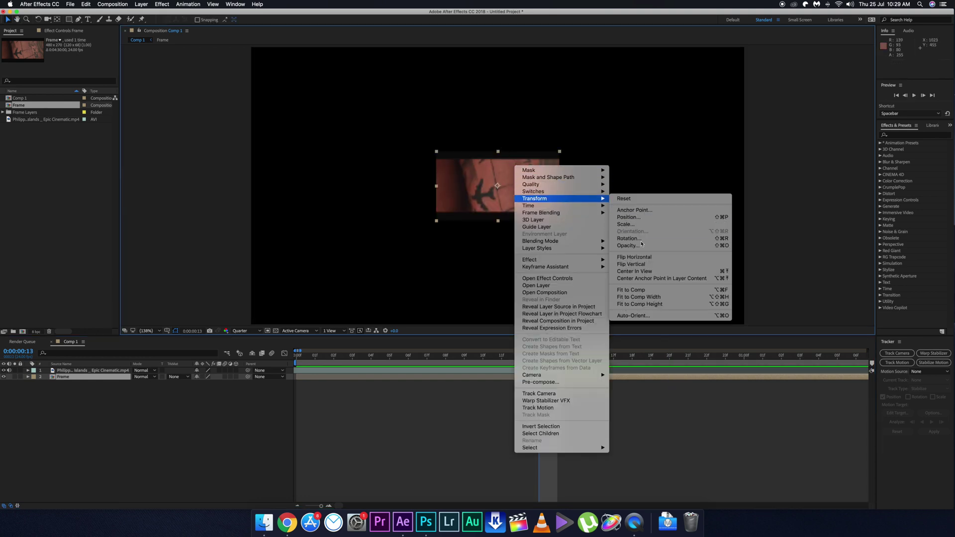
left_click(631, 290)
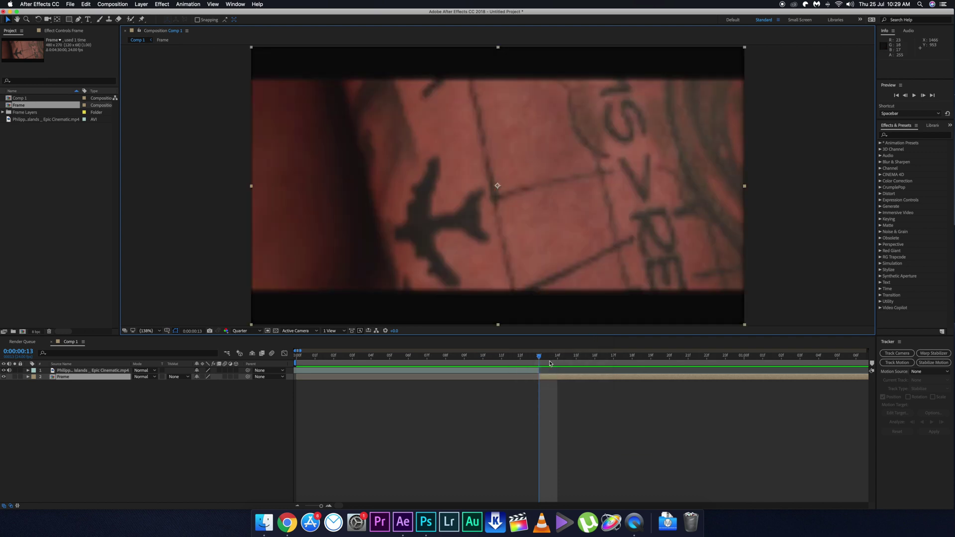
Step: Play back the transition from the video clip to the Frame layer to check that they line up
left_click(524, 360)
left_click_drag(524, 362, 502, 362)
key("space")
key("space")
left_click(555, 360)
left_click(572, 377)
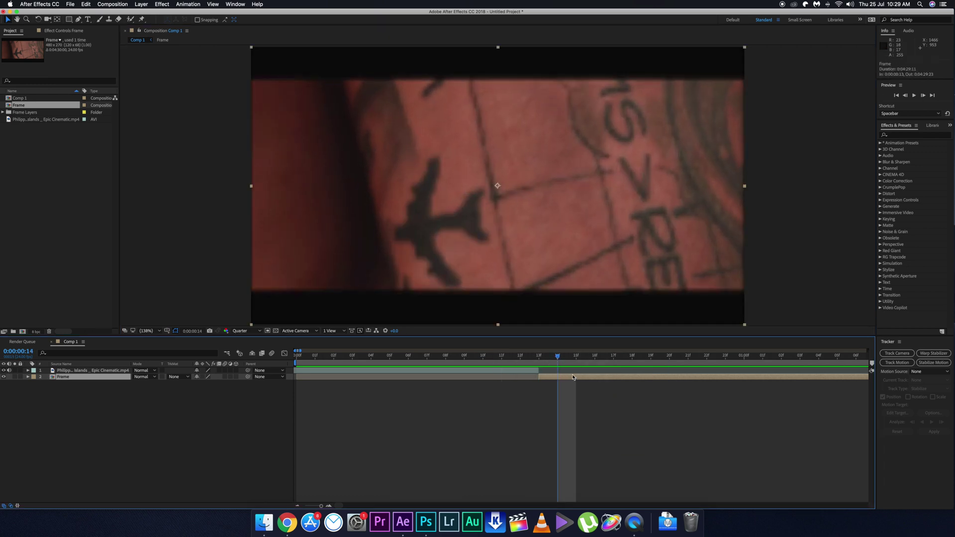
key("space")
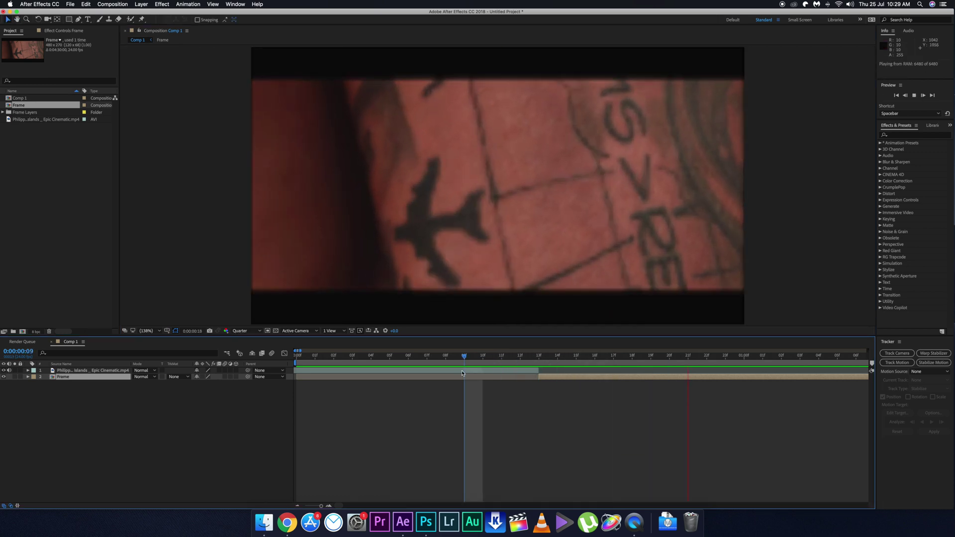
key("space")
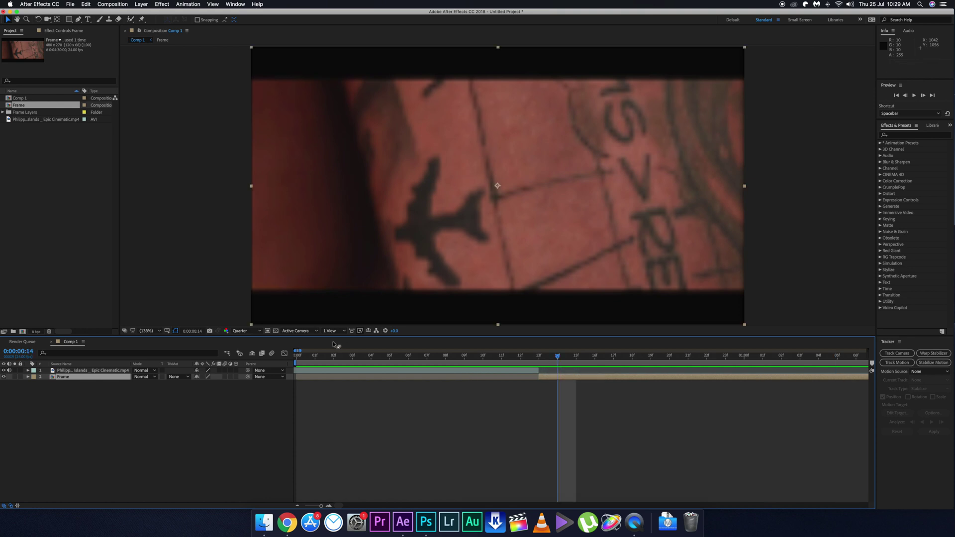
Step: Set the preview resolution to Full and review the transition from the clip to the Frame layer
left_click(248, 331)
left_click(243, 349)
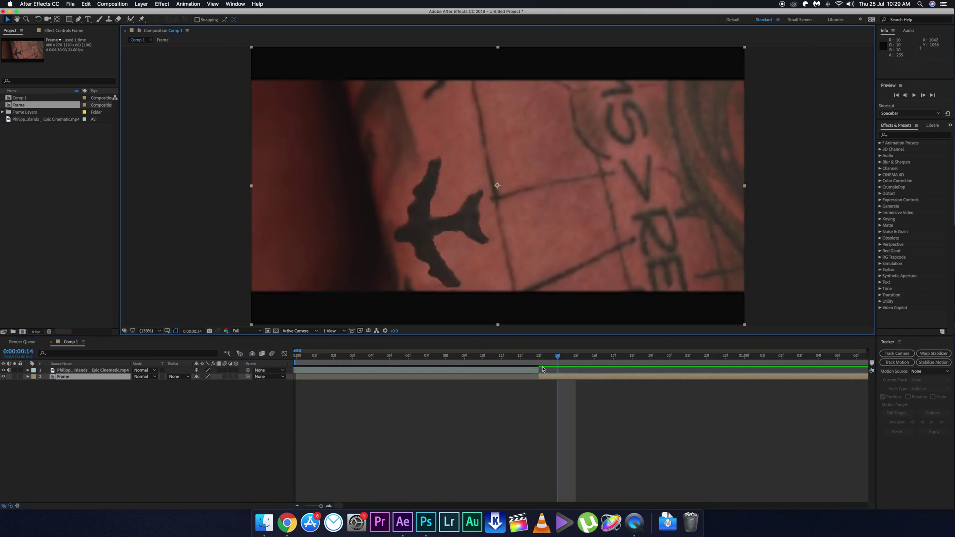
key("space")
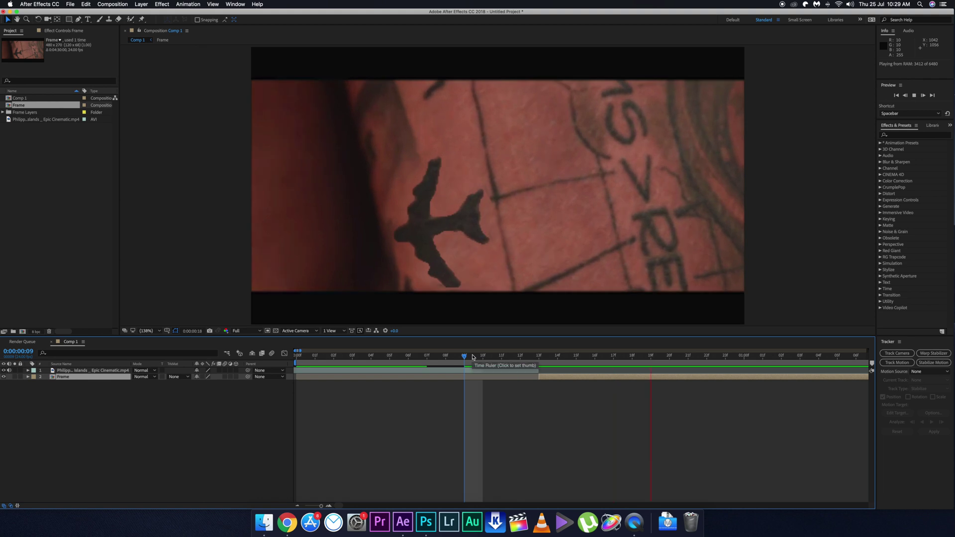
key("space")
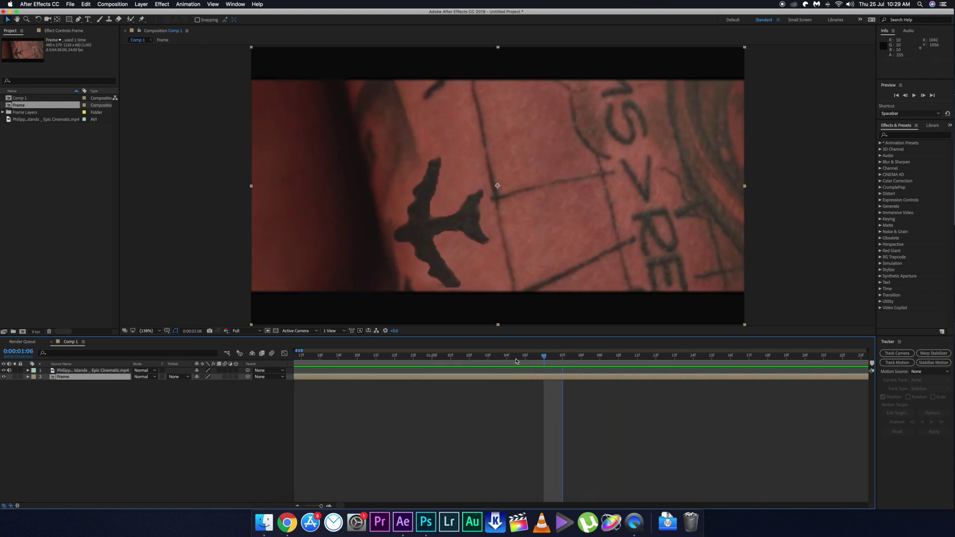
left_click(463, 359)
scroll(467, 361, "left", 6)
scroll(473, 362, "right", 1)
mouse_move(514, 359)
left_mouse_down()
mouse_move(463, 359)
mouse_move(569, 361)
mouse_move(439, 360)
mouse_move(514, 362)
left_mouse_up()
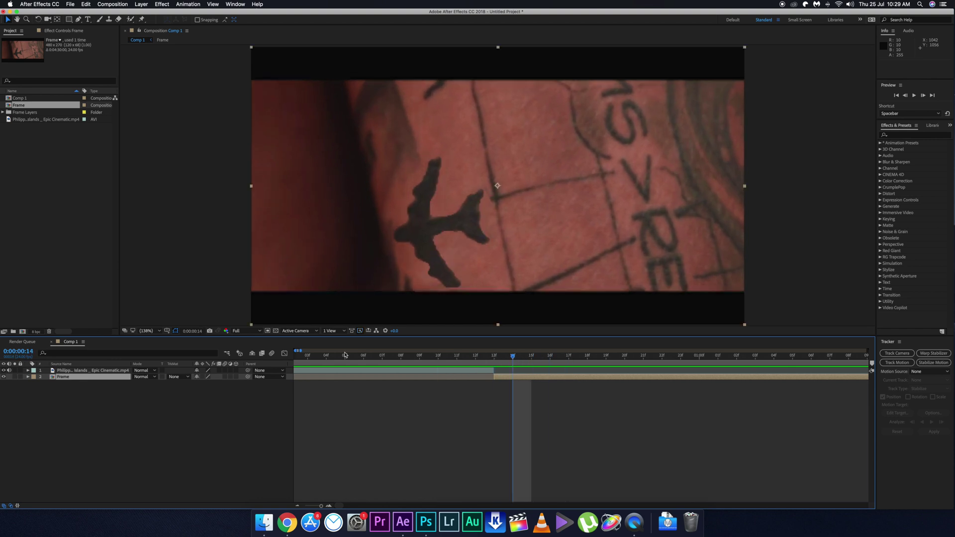
Step: Set the preview resolution to Quarter and open the nested Frame composition
left_click(243, 331)
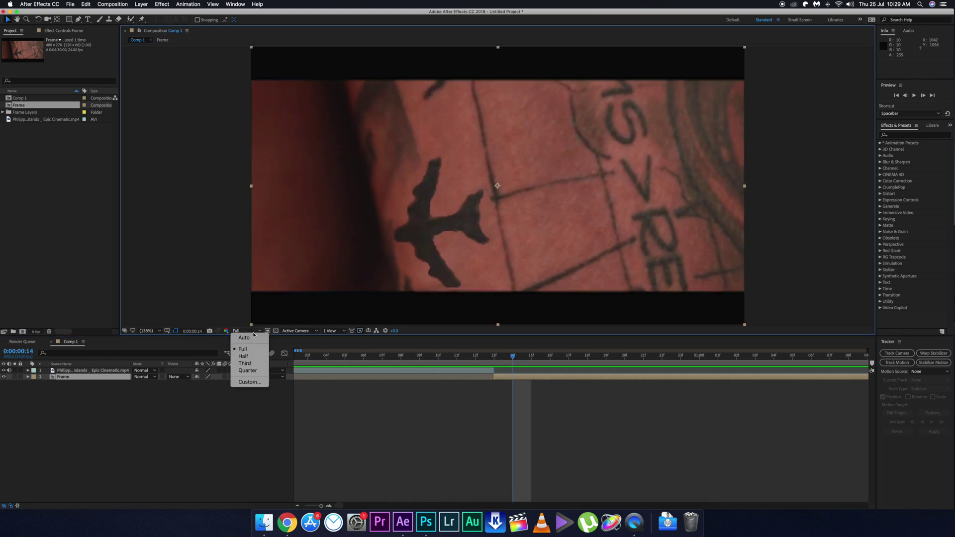
left_click(249, 371)
left_click(497, 358)
scroll(501, 359, "right", 5)
scroll(500, 358, "left", 5)
left_click(498, 358)
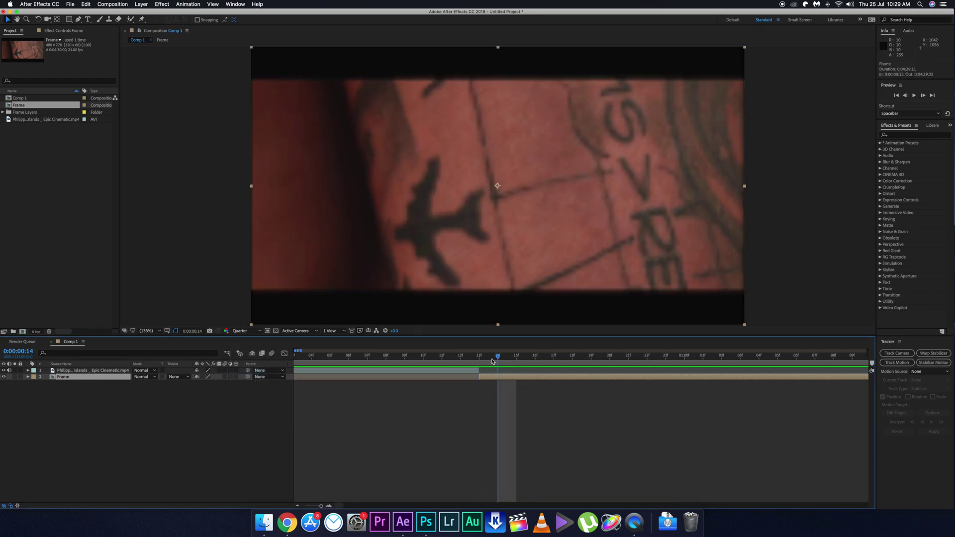
double_click(70, 378)
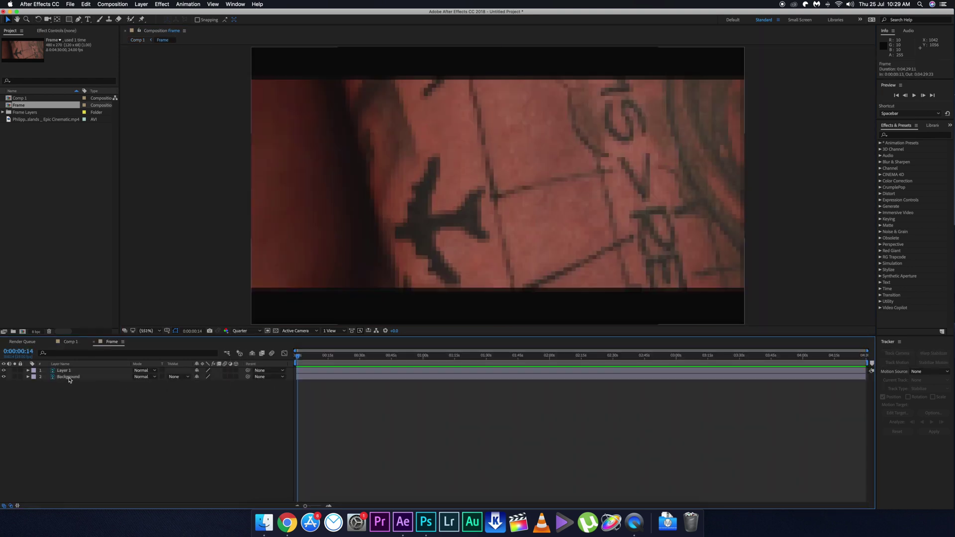
Step: Reveal the Transform properties of Layer 1, the airplane cut-out, and turn it into a 3D layer
left_click(315, 370)
left_click(310, 377)
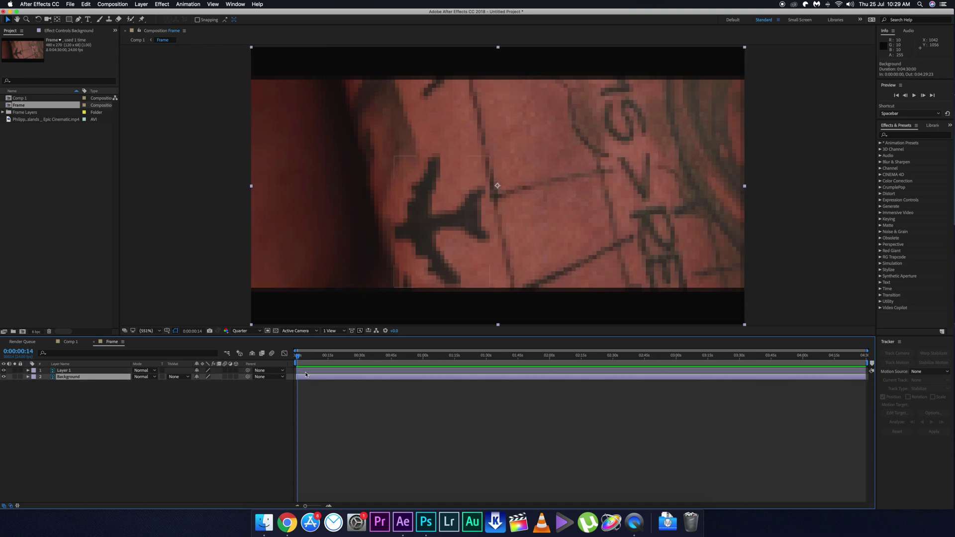
left_click(306, 372)
left_click(28, 371)
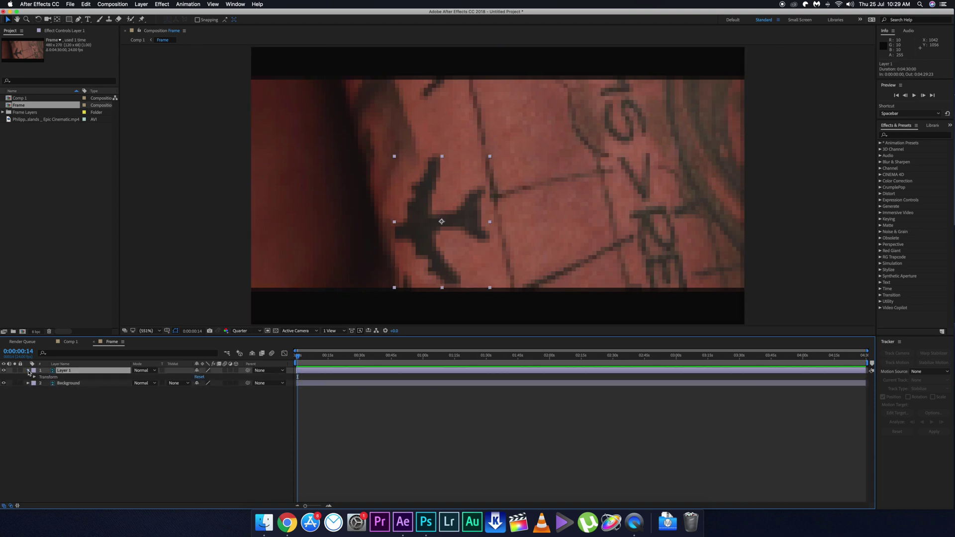
left_click(34, 377)
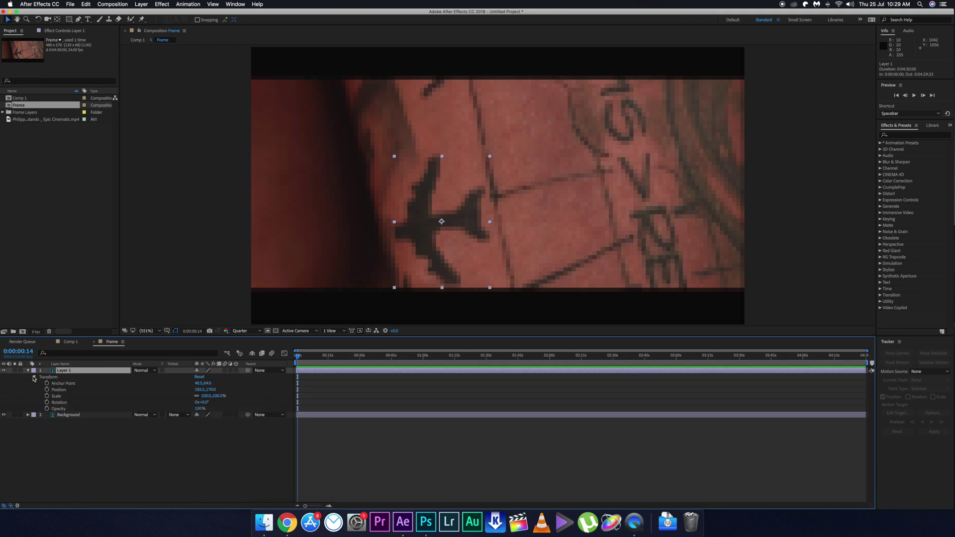
left_click(237, 370)
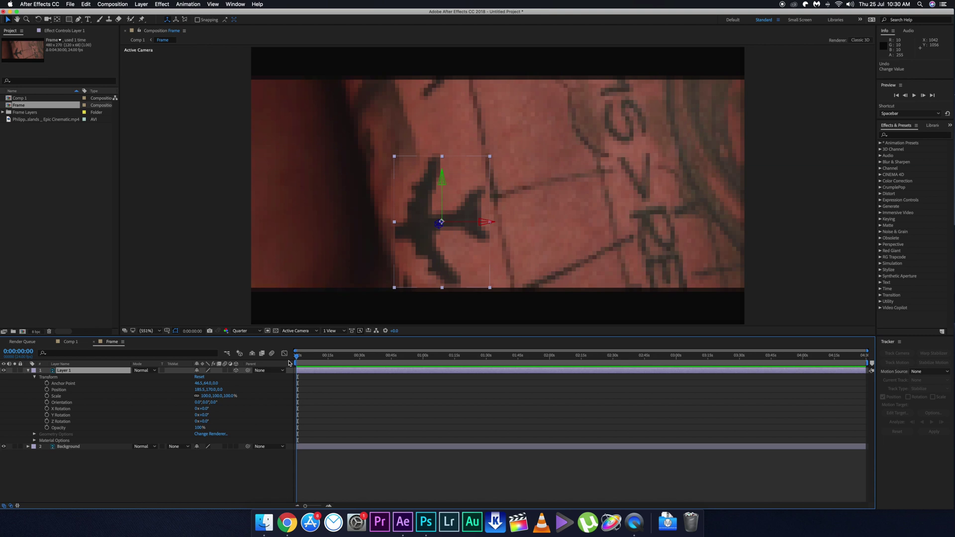
Step: Keyframe Layer 1's Position at 0:00:00:04, and at 0:00:09:22 move the airplane off the arm to about 70, 171.5
left_click_drag(297, 363, 299, 363)
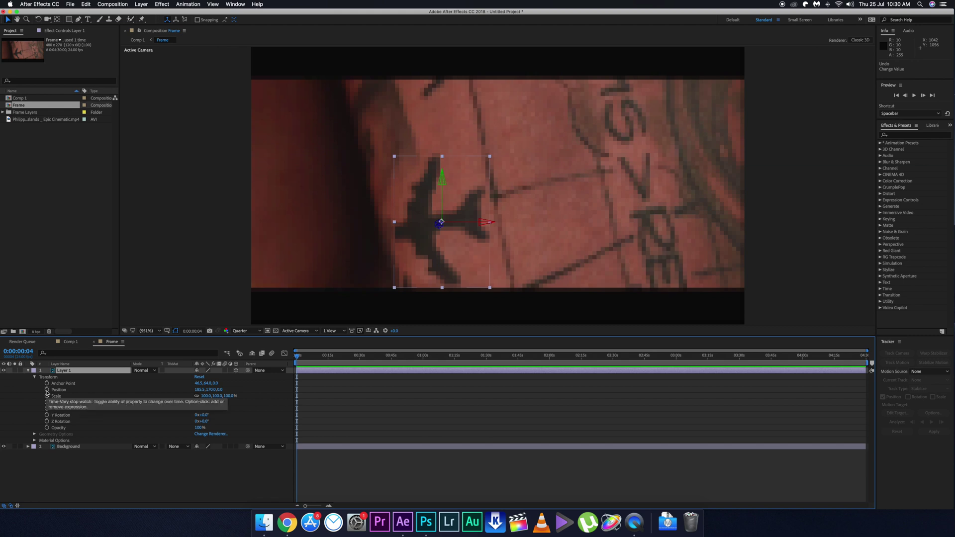
left_click(47, 391)
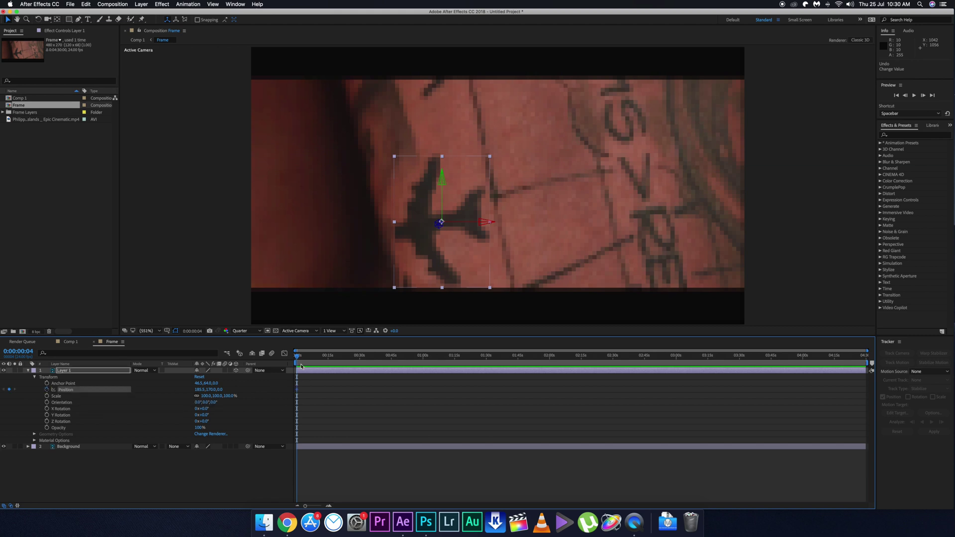
left_click_drag(308, 361, 317, 357)
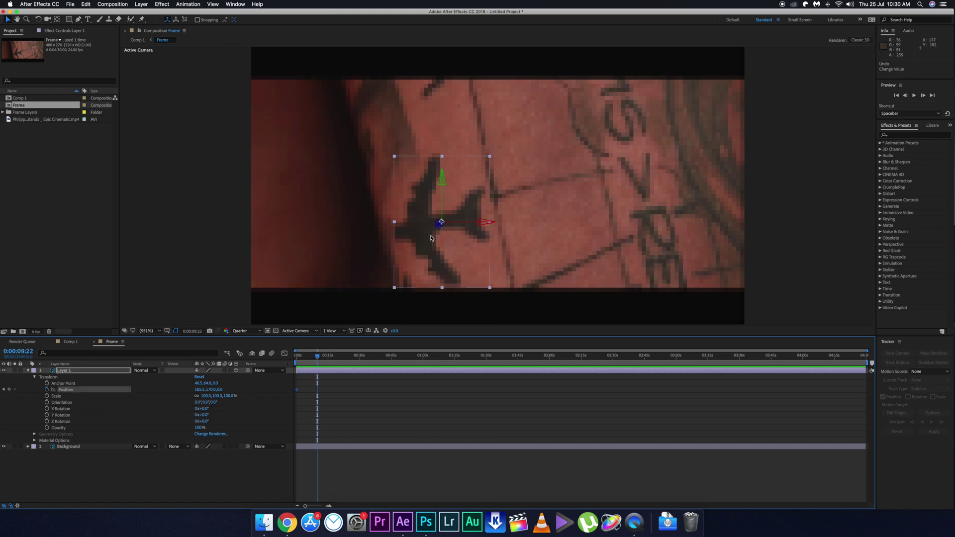
left_click_drag(401, 242, 305, 243)
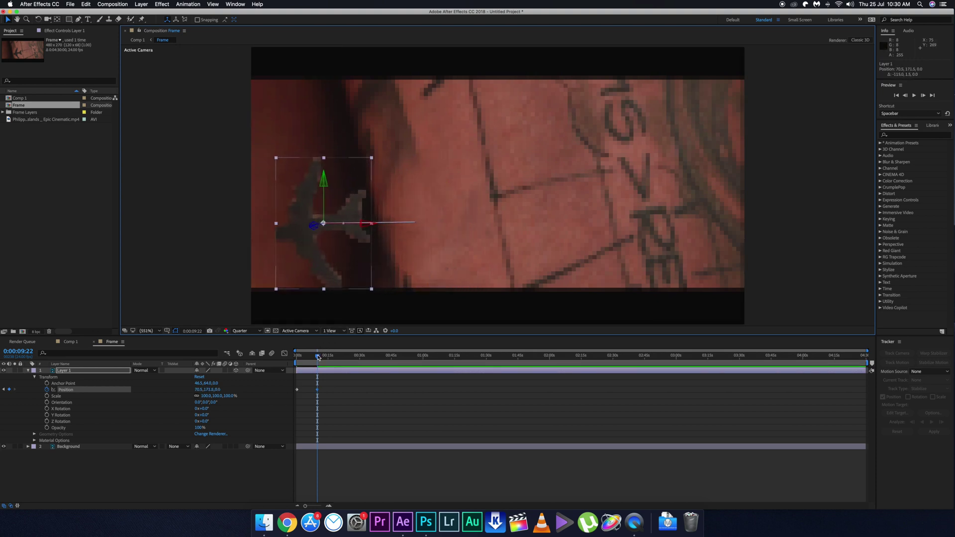
Step: At 0:00:29:17 move the airplane across the arm to about 421, 101 and play back the motion
left_click_drag(318, 358, 358, 357)
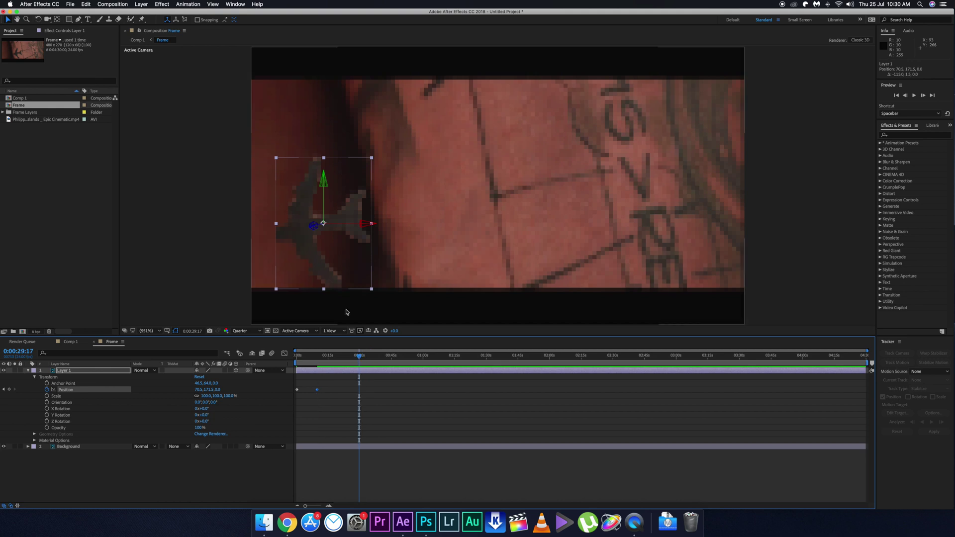
left_click_drag(313, 268, 628, 224)
key("space")
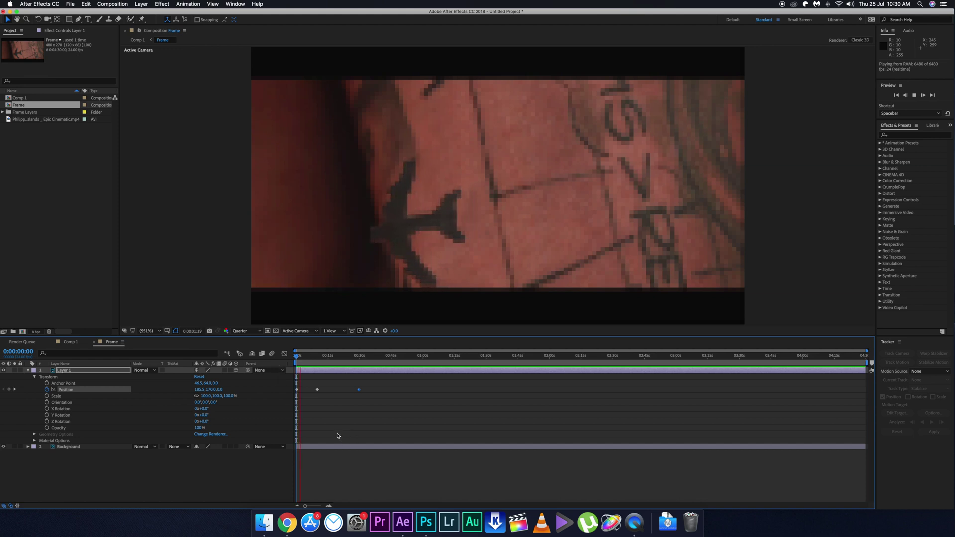
key("space")
Step: Pull the second Position keyframe to about 4 seconds and the third to 0:00:12:09, and end the work area at 0:00:15:12
mouse_move(317, 390)
left_mouse_down()
mouse_move(306, 400)
mouse_move(323, 397)
left_mouse_up()
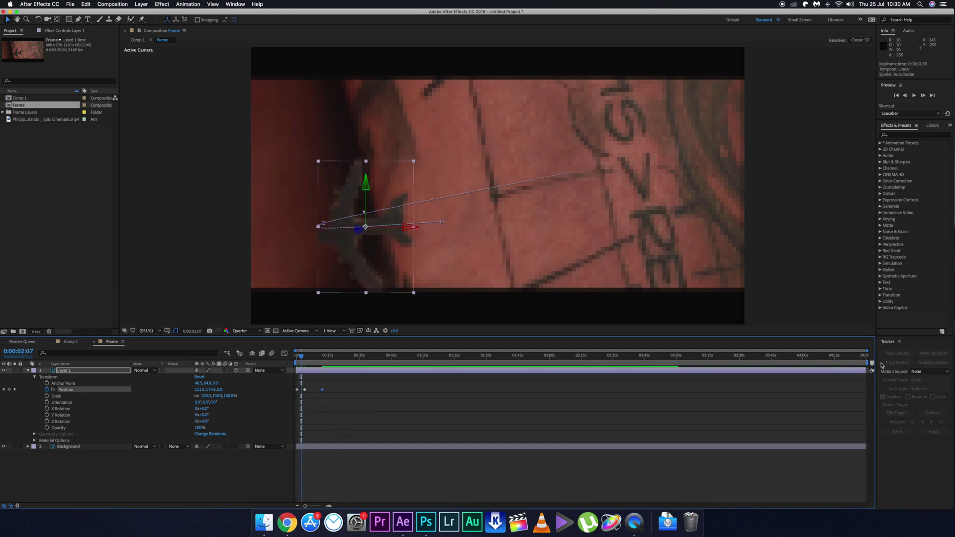
mouse_move(868, 362)
left_mouse_down()
mouse_move(759, 423)
mouse_move(317, 437)
left_mouse_up()
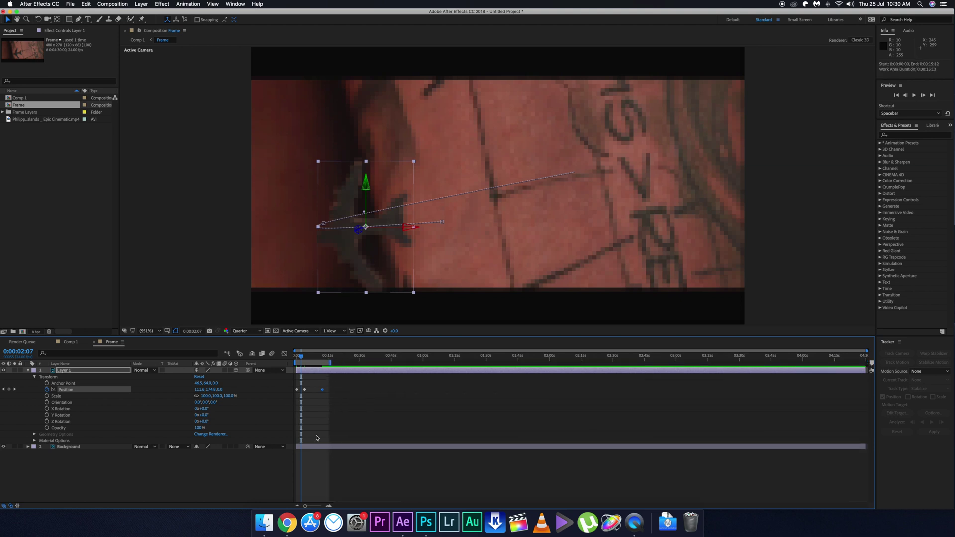
left_click_drag(310, 508, 321, 507)
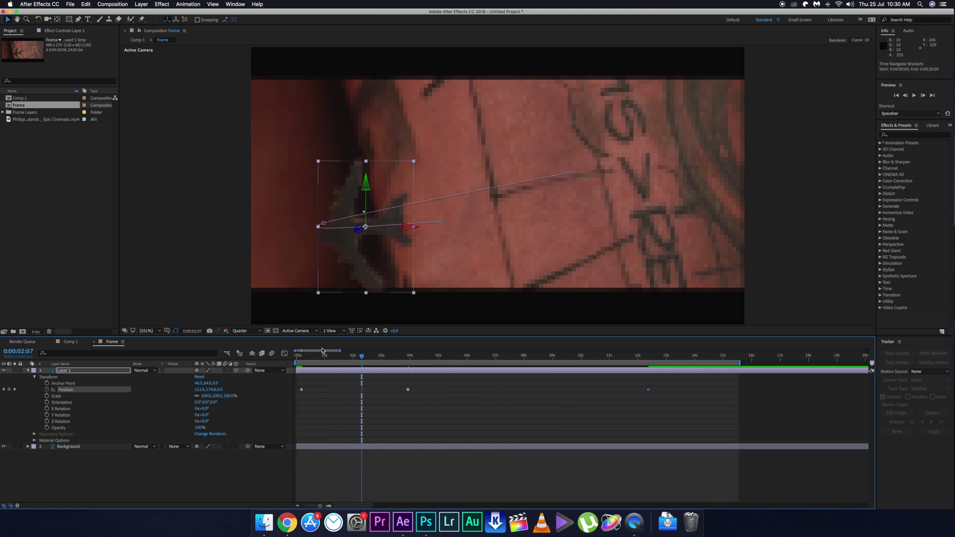
Step: Speed up the airplane's motion by moving the second Position keyframe to 0:00:01:09 and the third to about 0:00:03:08, checking with previews
key("space")
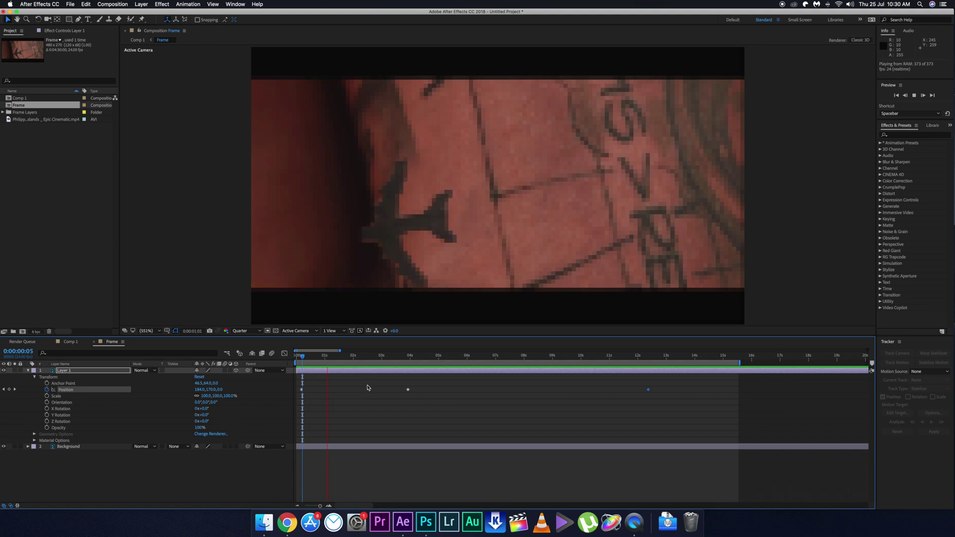
key("space")
left_click_drag(407, 390, 345, 390)
key("space")
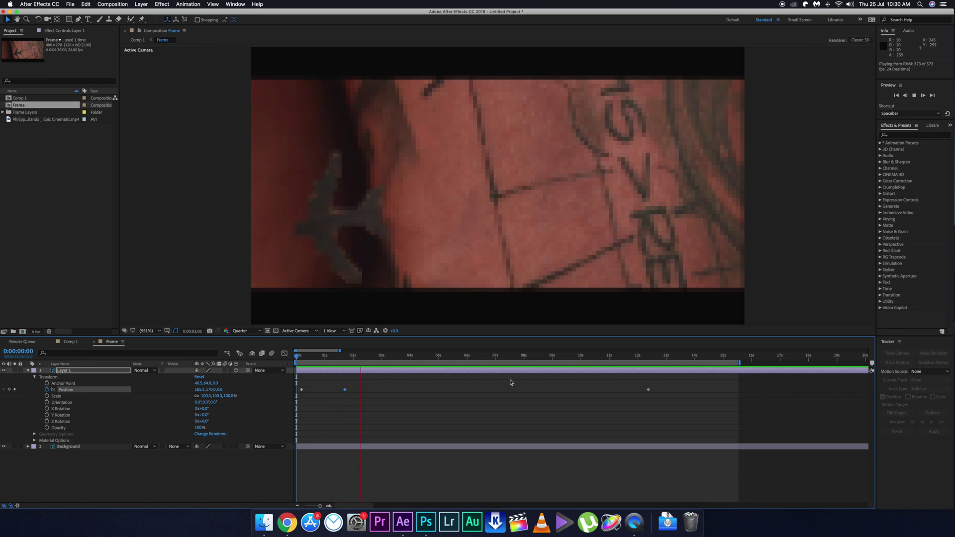
left_click_drag(648, 389, 413, 389)
left_click(337, 394)
left_click_drag(344, 389, 336, 389)
left_click(401, 394)
left_click_drag(414, 390, 392, 389)
key("space")
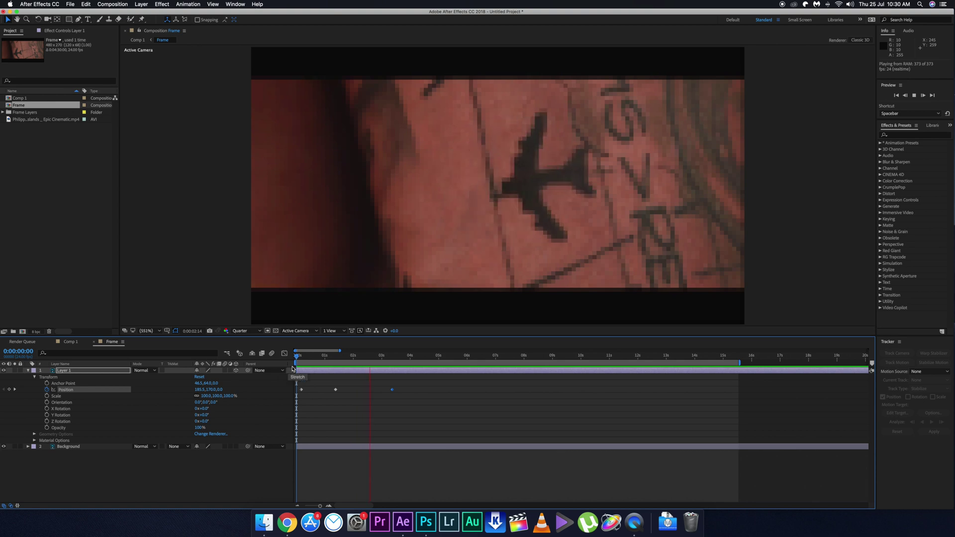
key("space")
Step: Keyframe Layer 1's Orientation at 0:00:01:06, set its Y value to 167° at 0:00:01:09, and preview the airplane's flip
left_click_drag(308, 356, 334, 358)
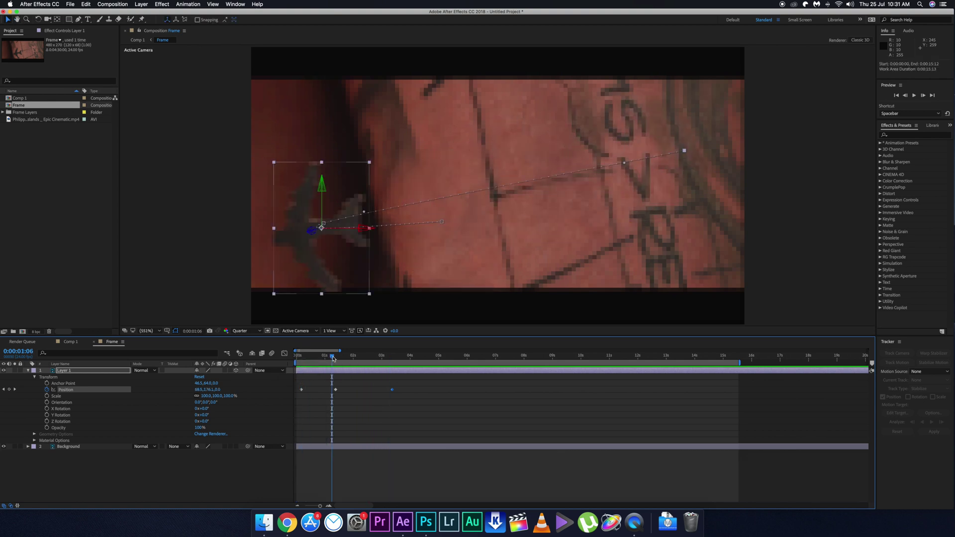
left_click(47, 402)
left_click_drag(330, 360, 336, 359)
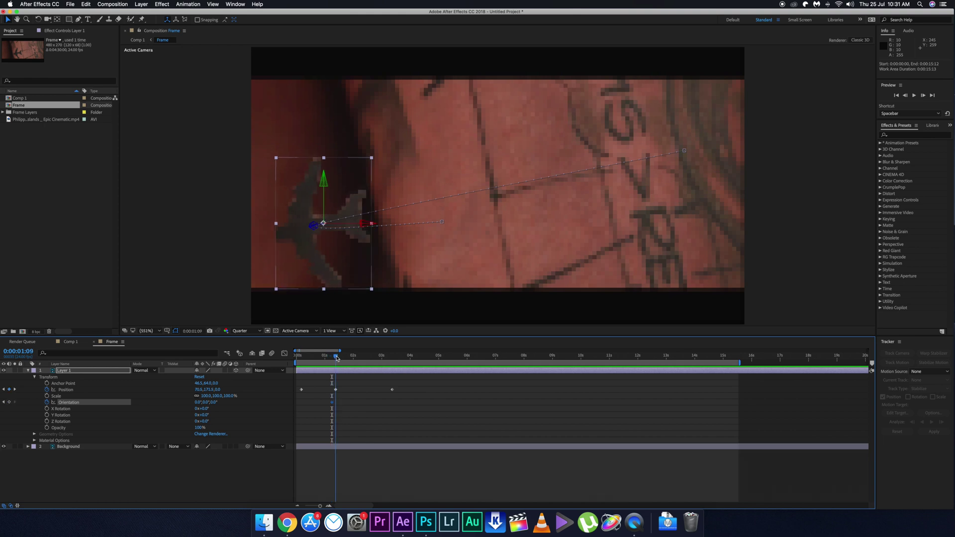
left_click_drag(211, 403, 262, 404)
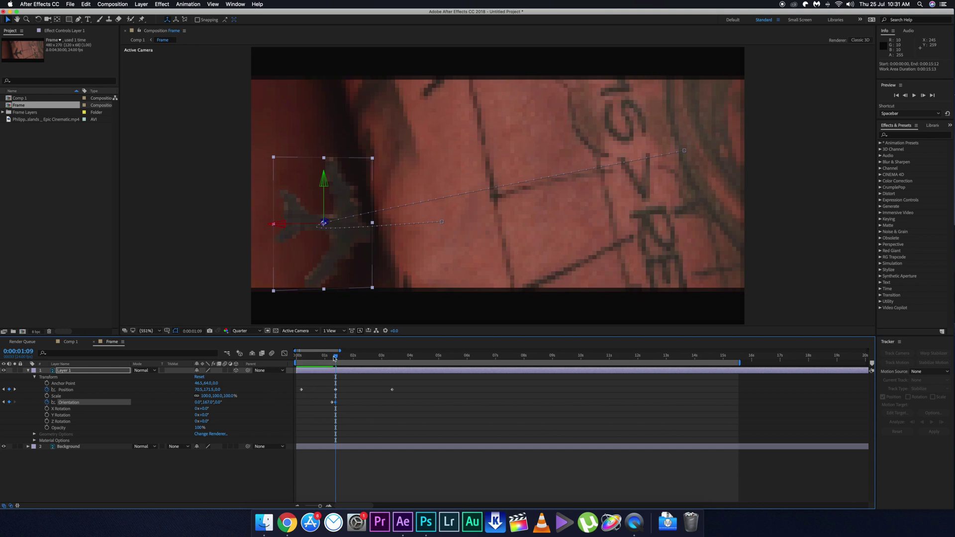
left_click_drag(334, 358, 296, 361)
key("space")
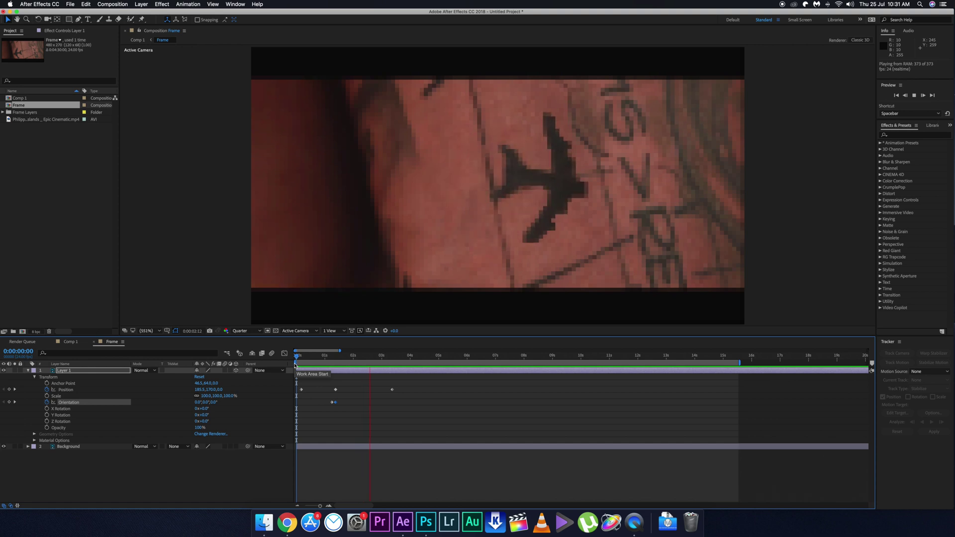
key("space")
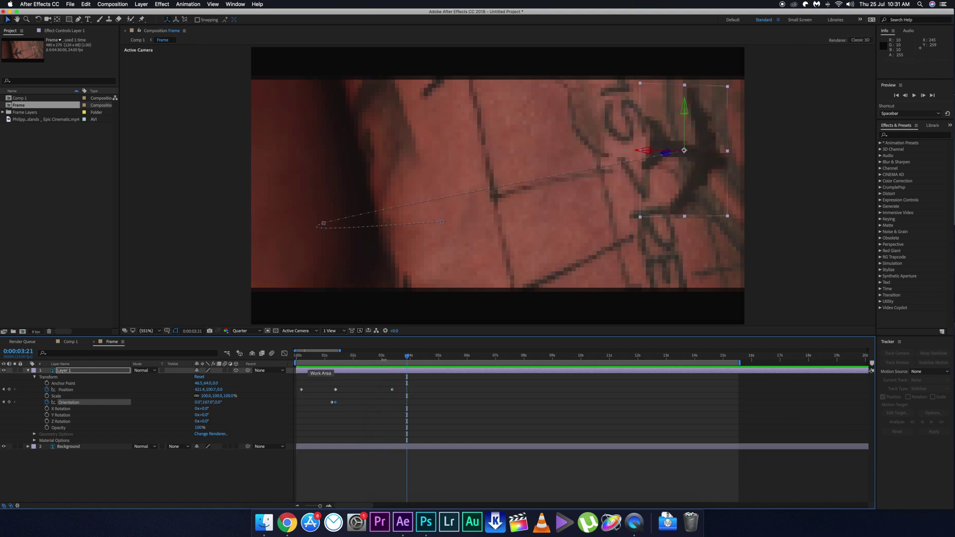
Step: Apply Easy Ease to all three Position keyframes of Layer 1
left_click(383, 357)
left_click_drag(410, 382, 300, 398)
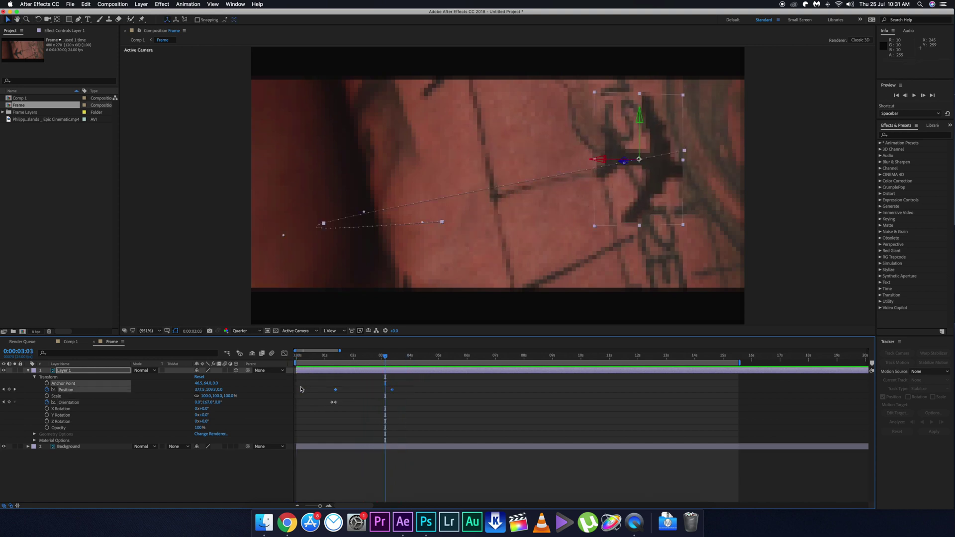
right_click(300, 389)
mouse_move(355, 474)
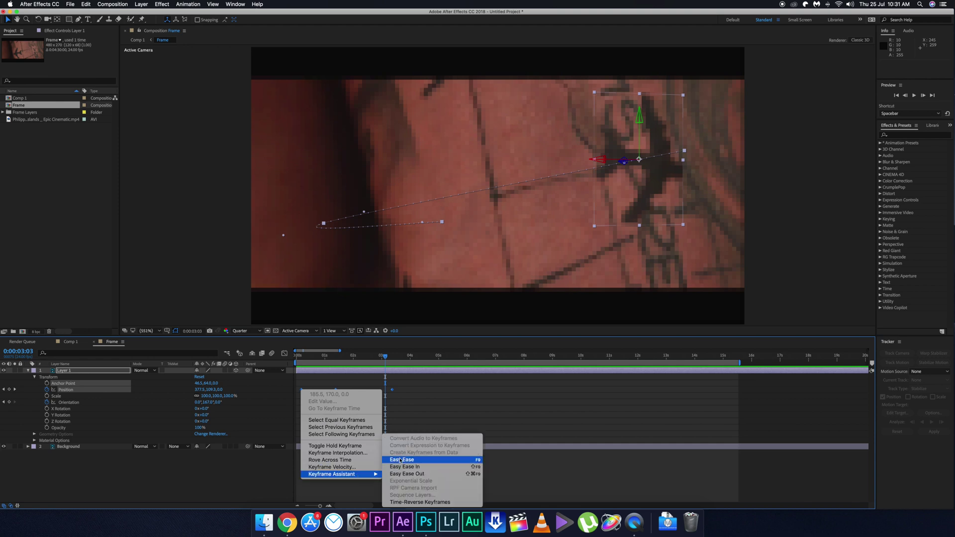
left_click(400, 460)
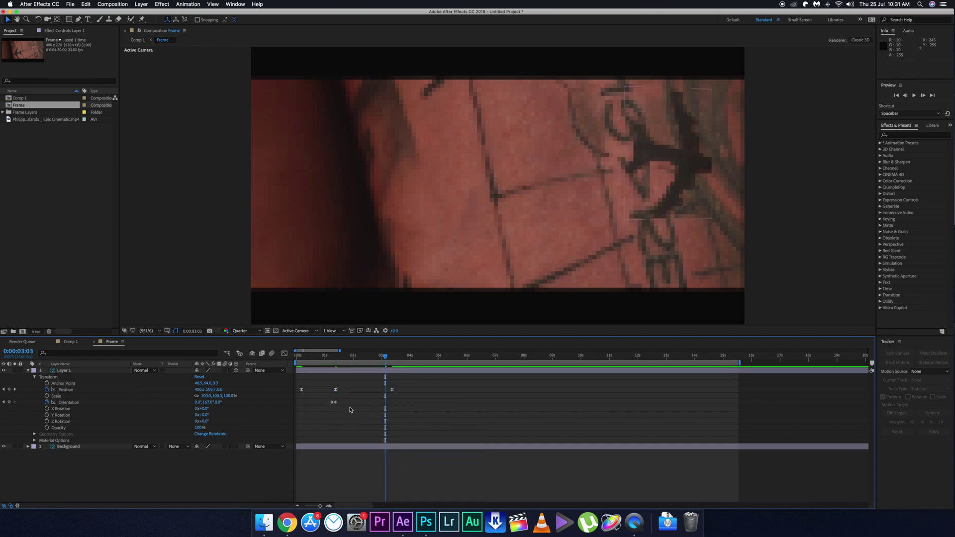
Step: Apply Easy Ease to both Orientation keyframes of Layer 1
left_click_drag(361, 419, 318, 399)
right_click(333, 402)
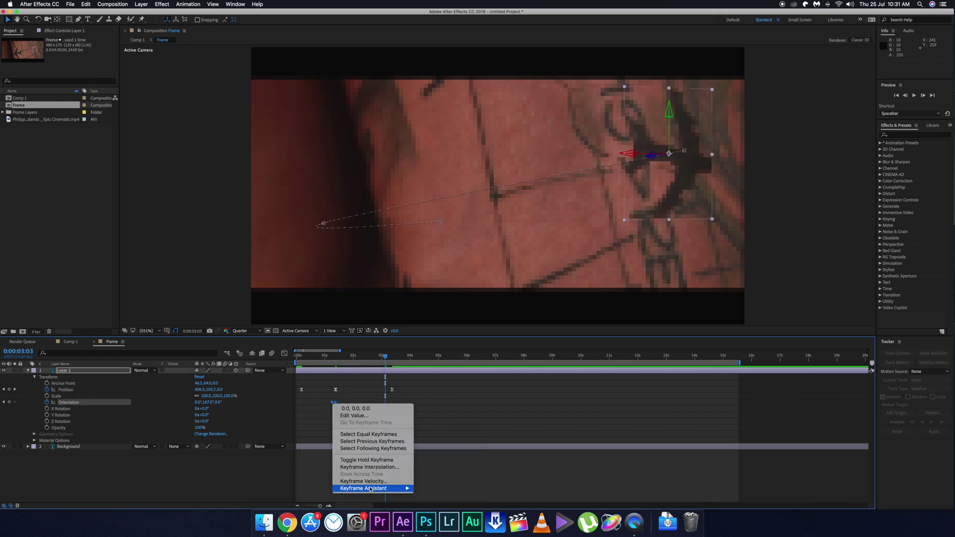
mouse_move(369, 489)
left_click(429, 459)
Step: Reshape the Position speed graph so the move between the first and second keyframes has a sharp speed peak
left_click_drag(430, 384, 299, 392)
left_click(286, 354)
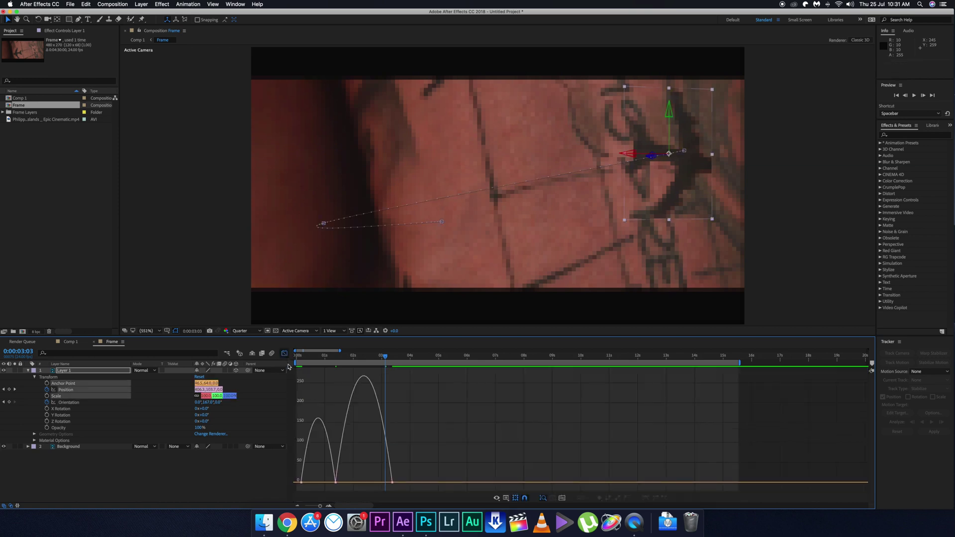
left_click(300, 482)
left_click_drag(306, 483, 321, 486)
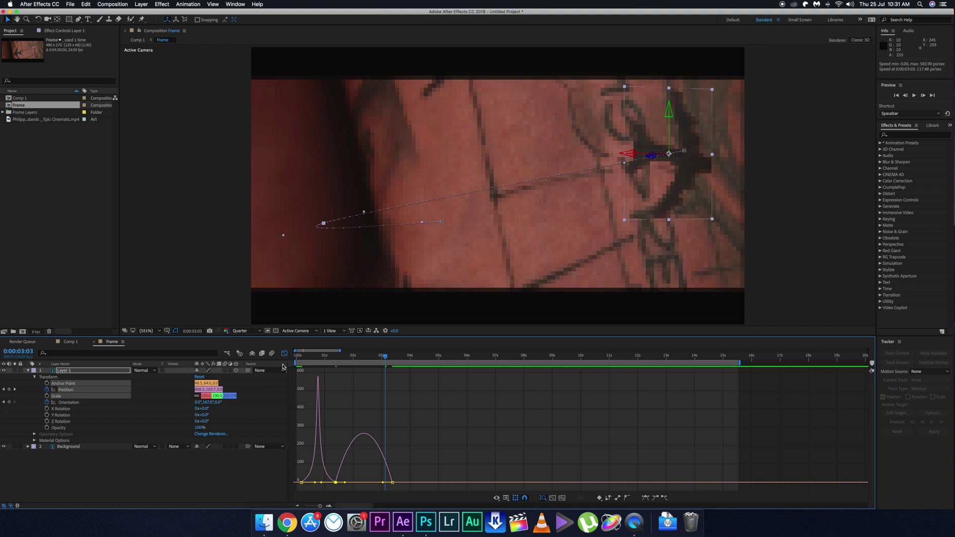
left_click(284, 354)
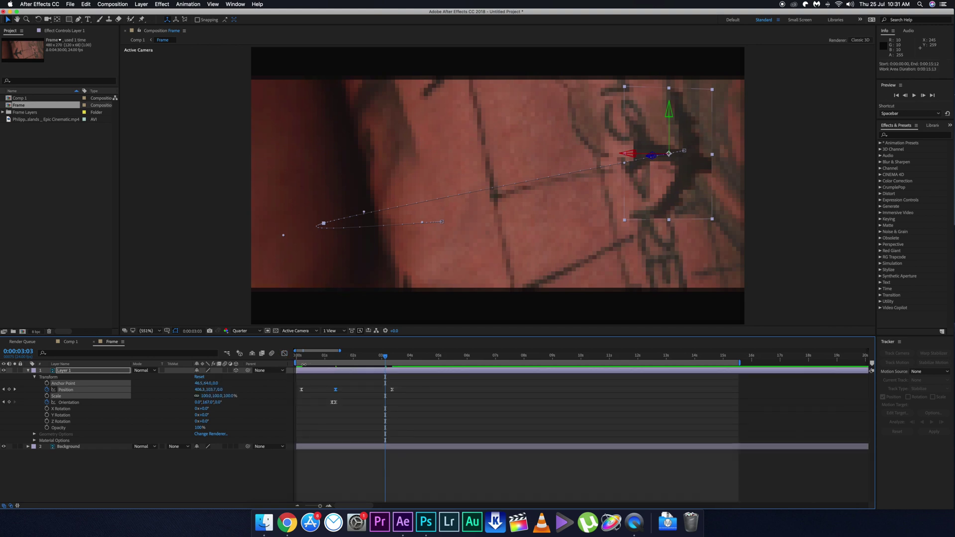
Step: Play back the airplane animation from the start to check the adjusted easing of its first move
left_click_drag(302, 358, 295, 359)
key("space")
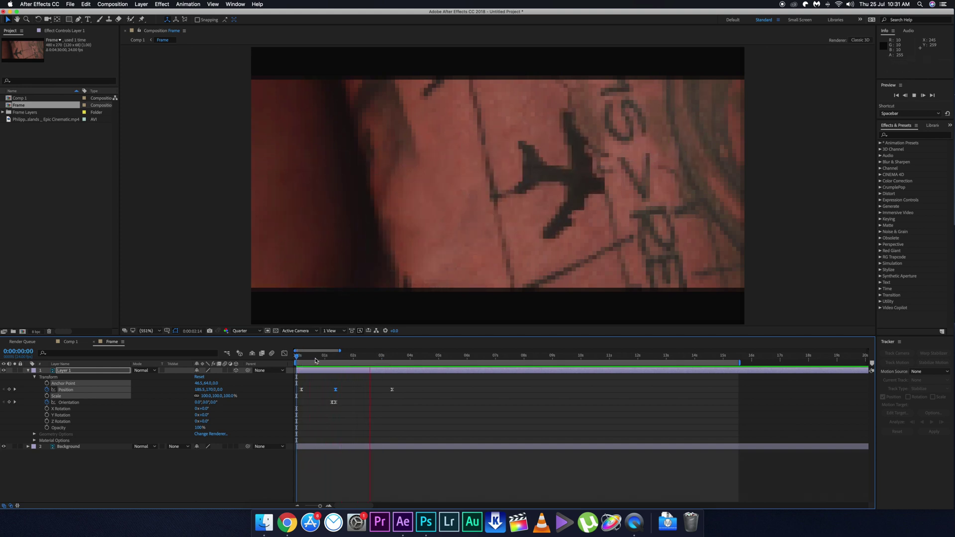
key("space")
key("space")
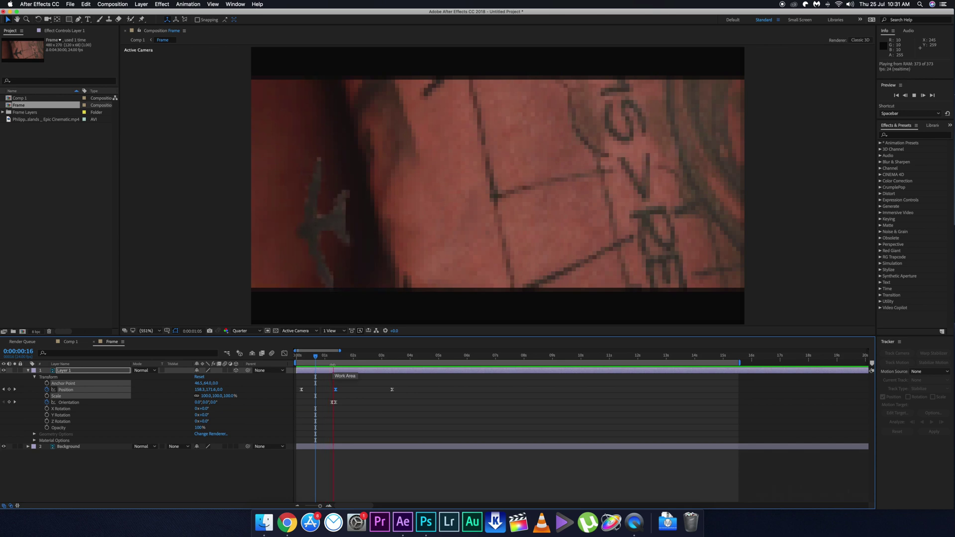
key("space")
Step: Adjust the Position speed graph so the first move peaks more sharply and the second peaks early and slows gradually, and preview it
left_click_drag(327, 378, 407, 396)
left_click(284, 354)
left_click_drag(343, 479, 372, 481)
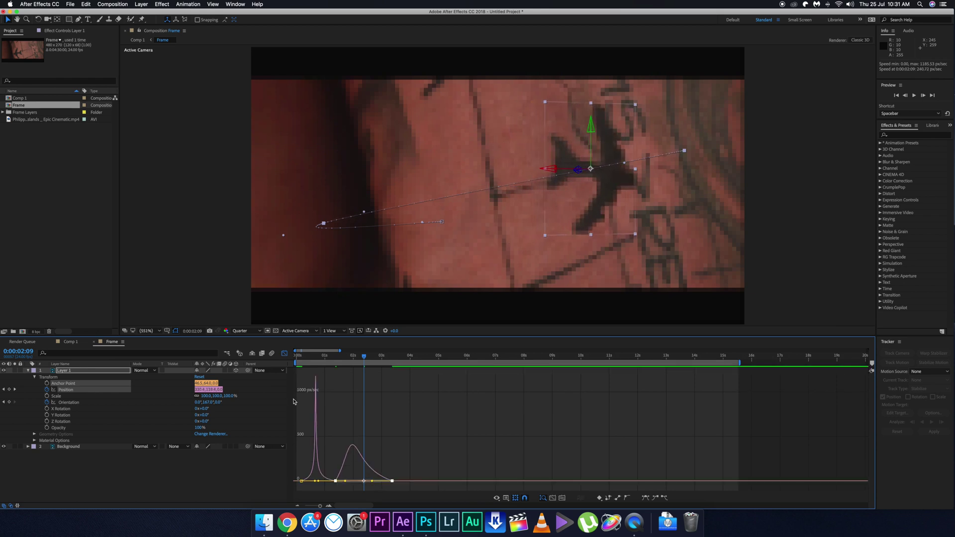
left_click(283, 353)
key("space")
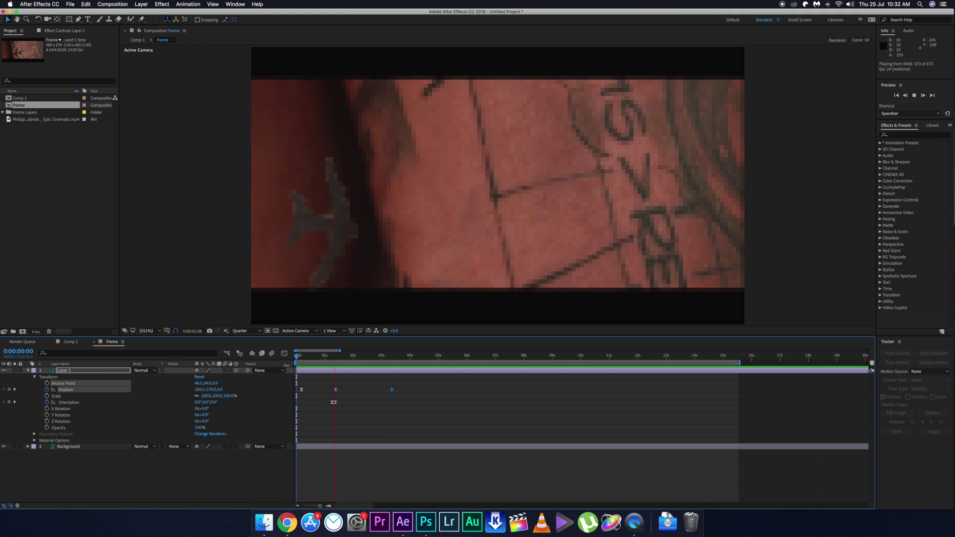
Step: Shift both Orientation keyframes slightly earlier than the second Position keyframe and play back the flip from the start
left_click(334, 359)
left_click_drag(334, 360, 332, 362)
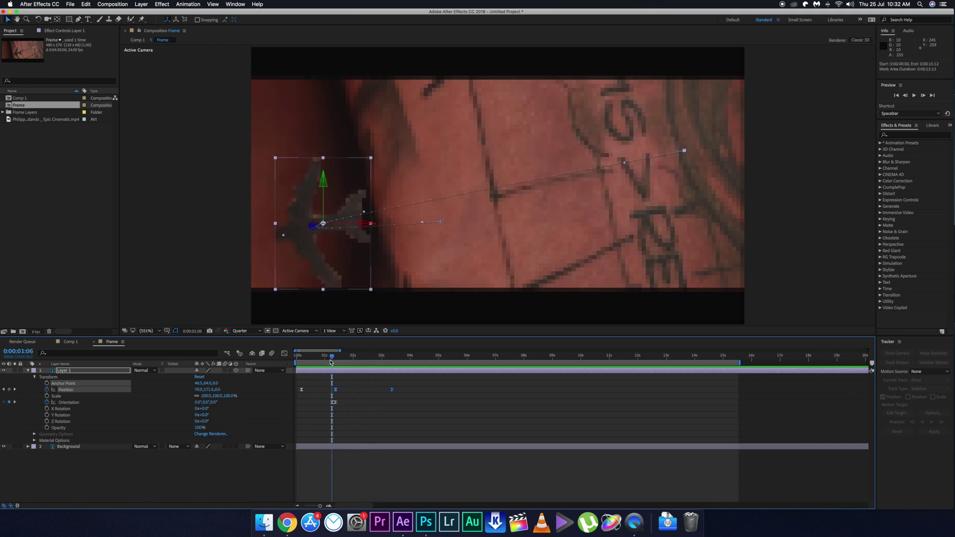
left_click(334, 403)
key("space")
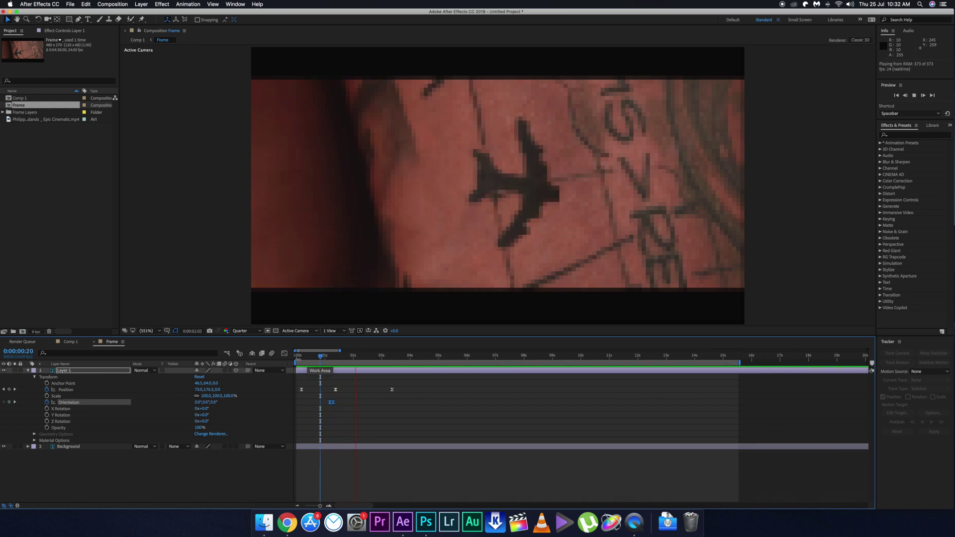
left_click(298, 357)
key("space")
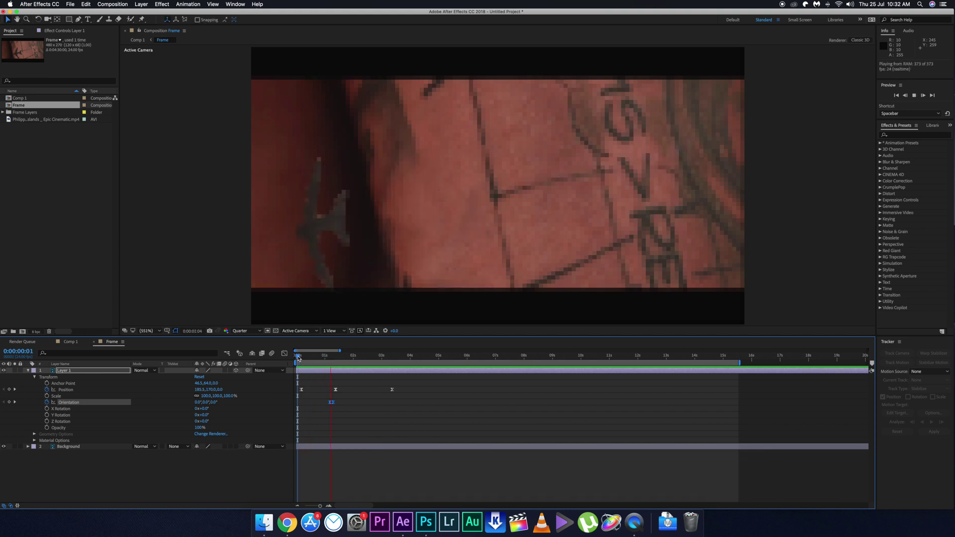
Step: Check the timing of the airplane's flip and shift both Orientation keyframes slightly later, right up to the second Position keyframe
left_click_drag(298, 356, 332, 358)
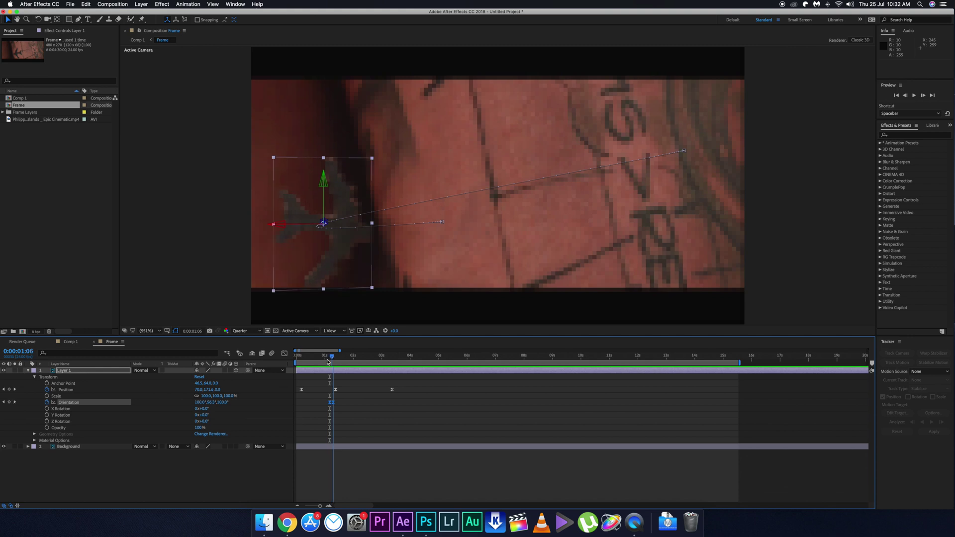
left_click_drag(328, 362, 326, 363)
key("space")
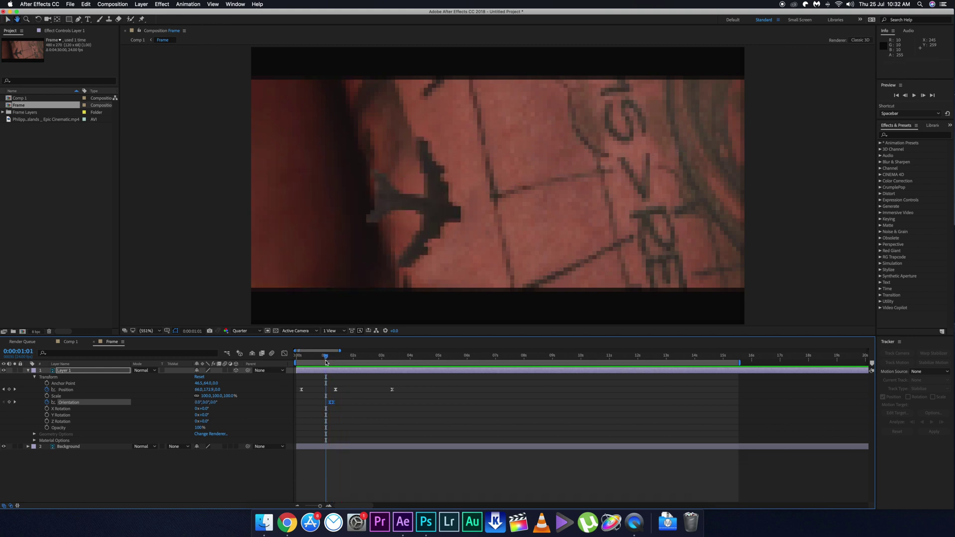
key("space")
left_click(319, 359)
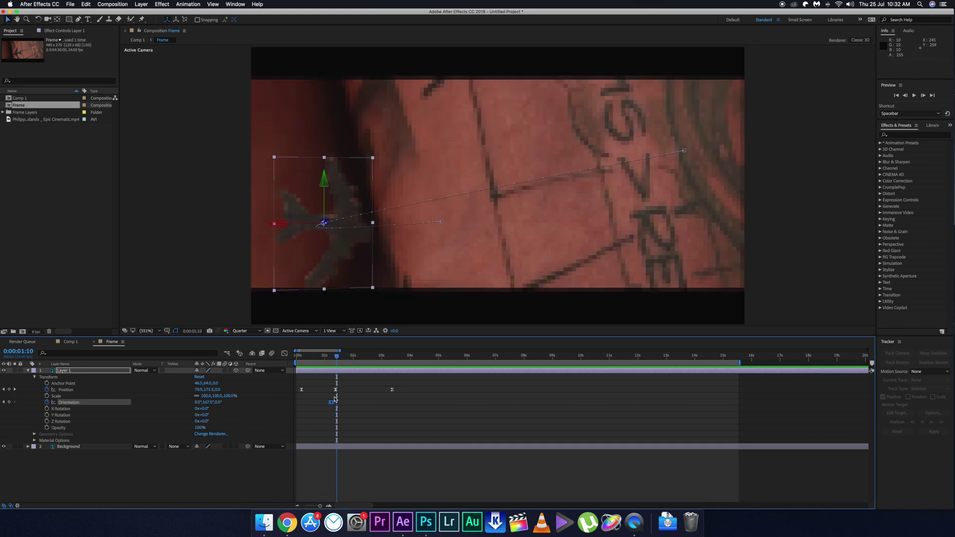
left_click_drag(337, 402, 338, 402)
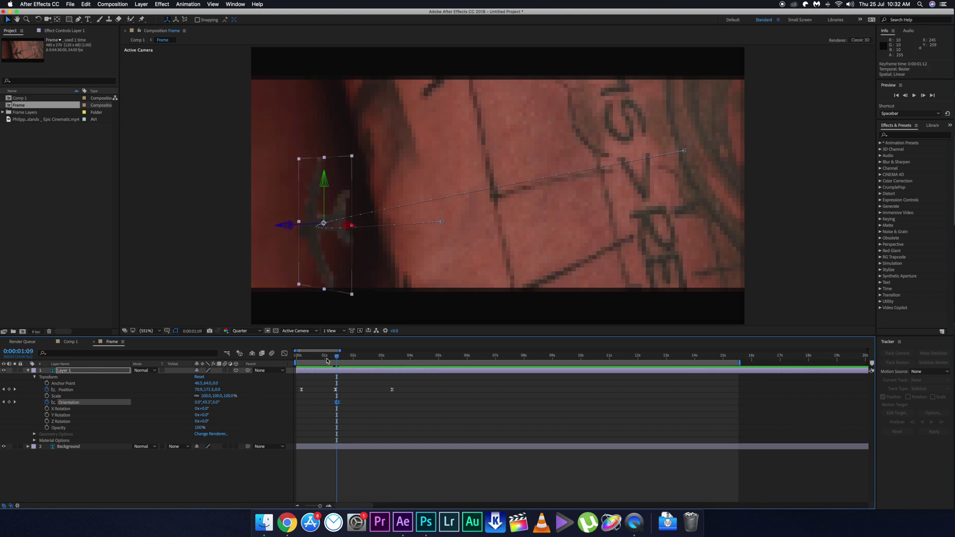
Step: Play back the airplane animation from the start to check the retimed flip and the flight across the arm
key("space")
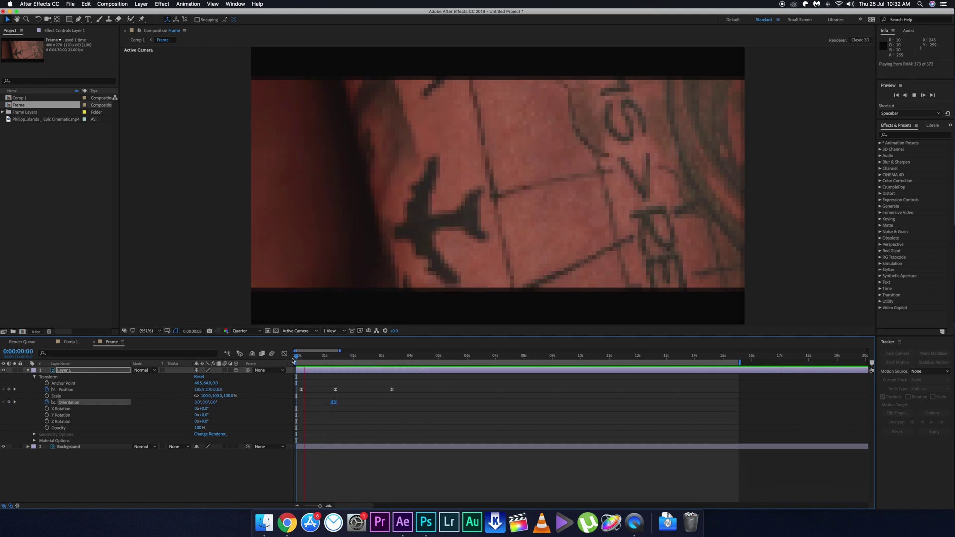
left_click_drag(344, 383, 299, 396)
left_click(284, 353)
left_click(284, 353)
left_click(299, 358)
key("space")
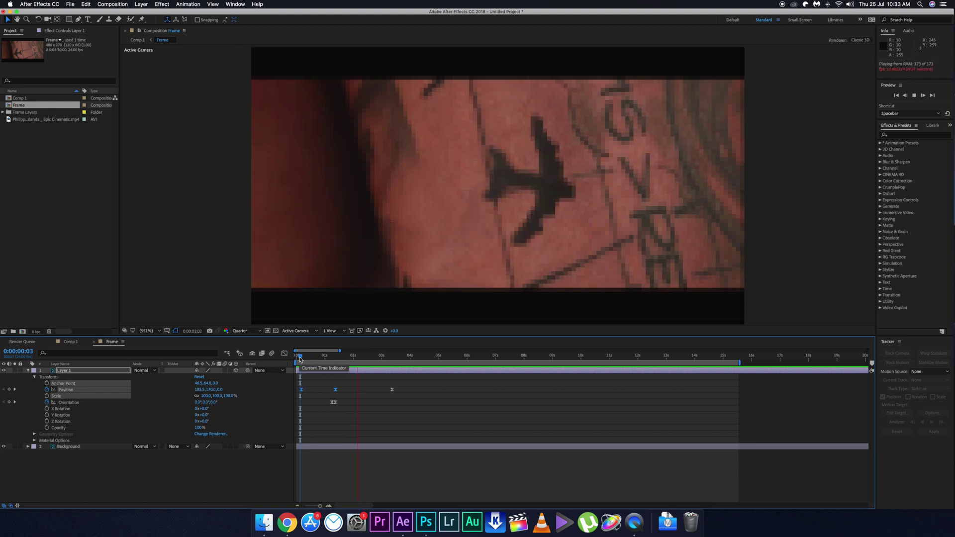
mouse_move(300, 356)
left_mouse_down()
mouse_move(386, 356)
mouse_move(300, 356)
left_mouse_up()
key("space")
left_click(350, 356)
Step: Preview Comp 1 at full resolution from 0:00:00:13, where the Frame layer begins, and return to the Frame composition
left_click(137, 40)
right_click(93, 376)
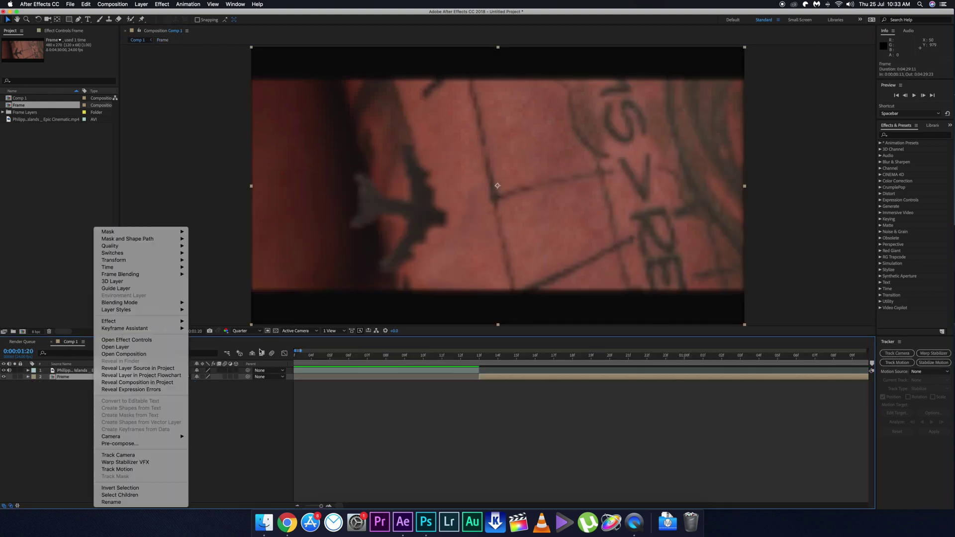
left_click(479, 357)
key("space")
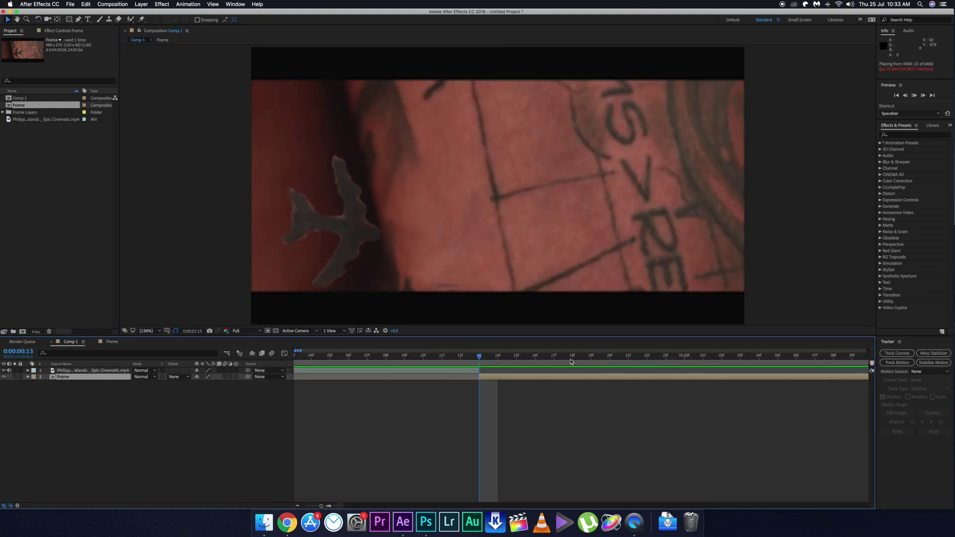
left_click_drag(570, 361, 367, 357)
left_click(112, 341)
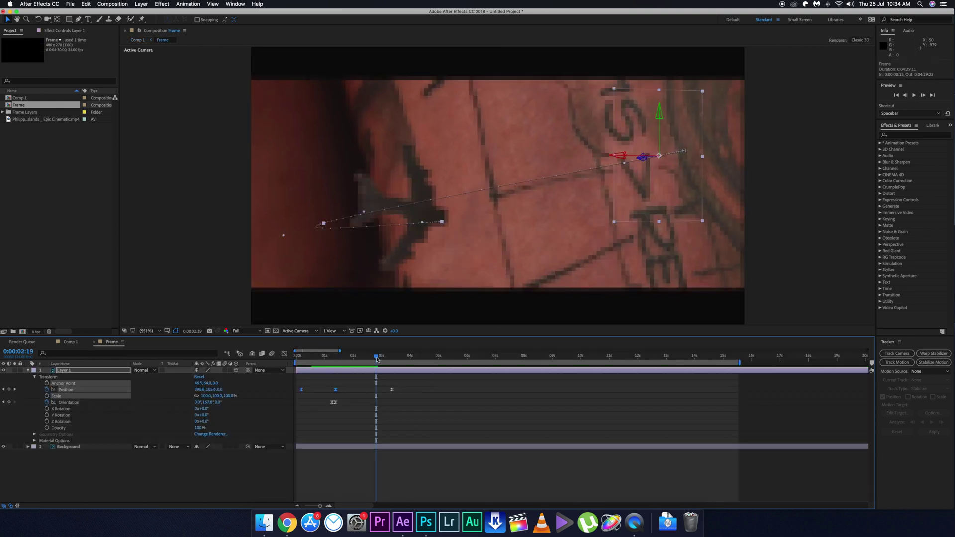